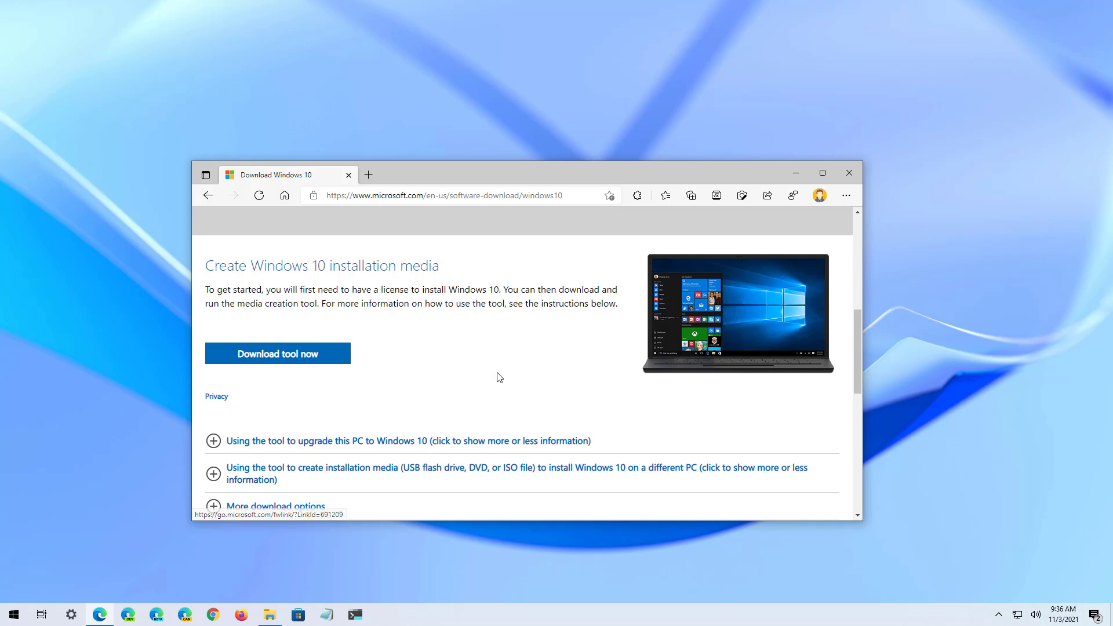
- Download the 18.5 MB MediaCreationTool21H2 and launch it from the Downloads folder
left_click(281, 619)
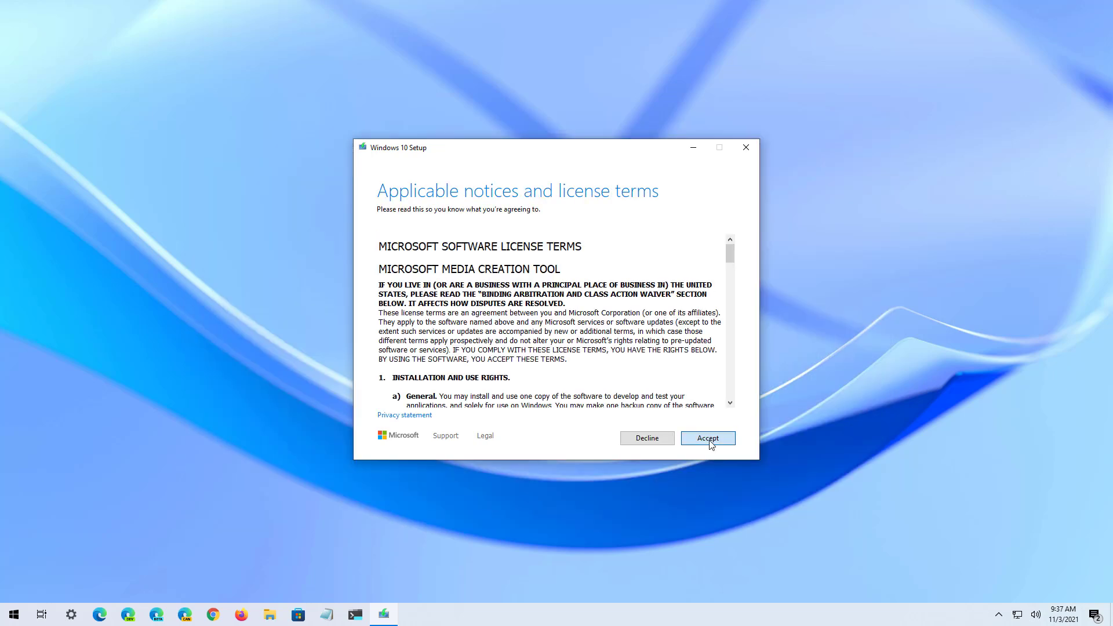
- Accept the license terms and choose to create installation media for another PC
left_click(710, 439)
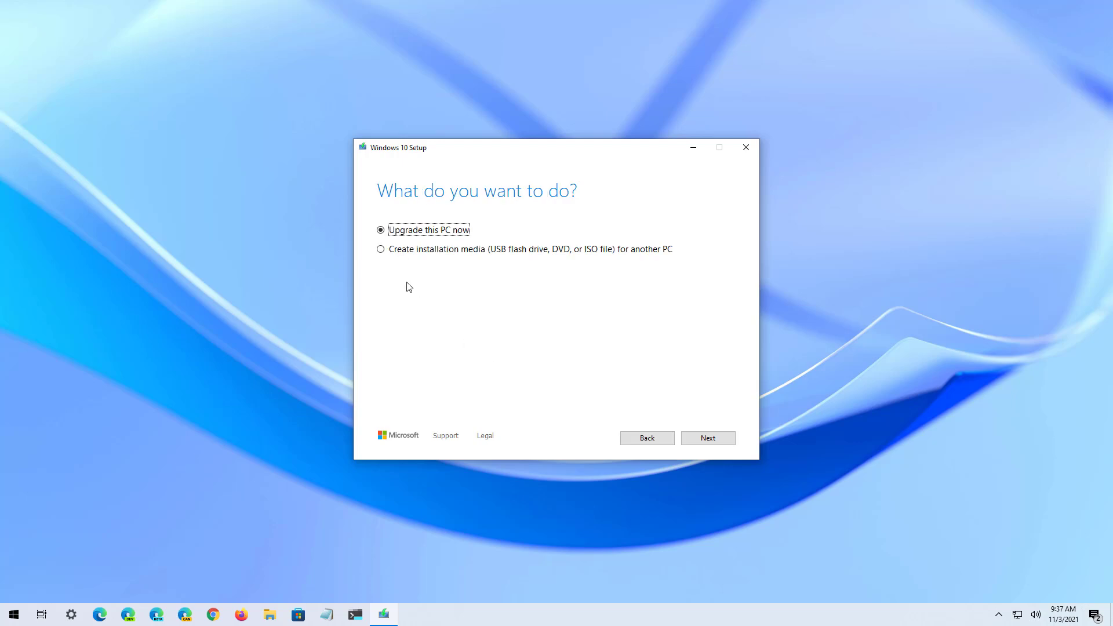
left_click(381, 250)
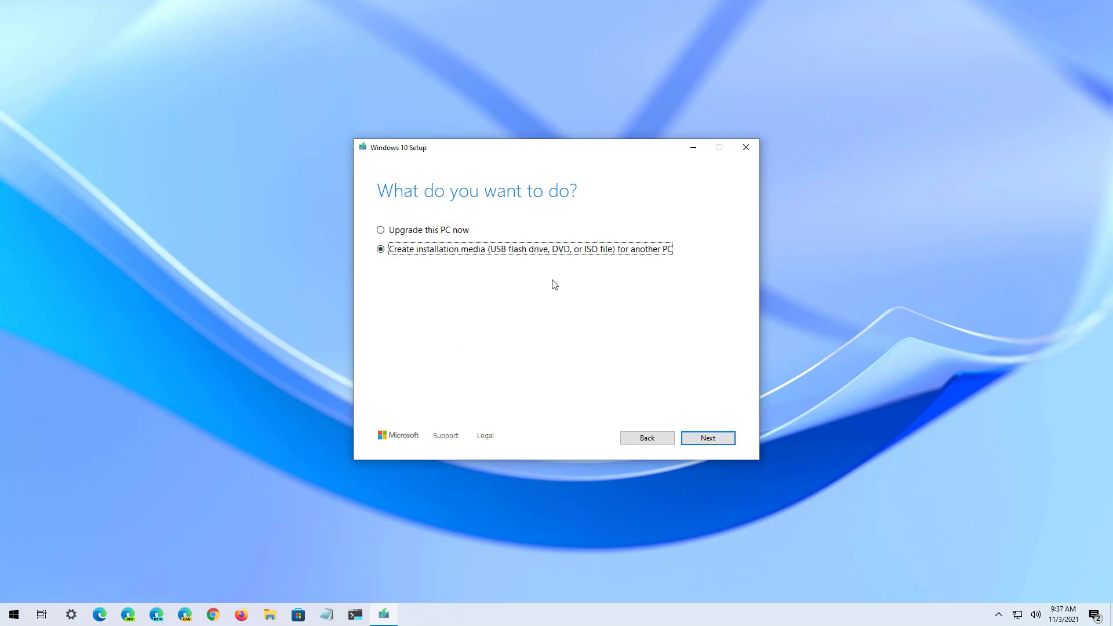
left_click(729, 438)
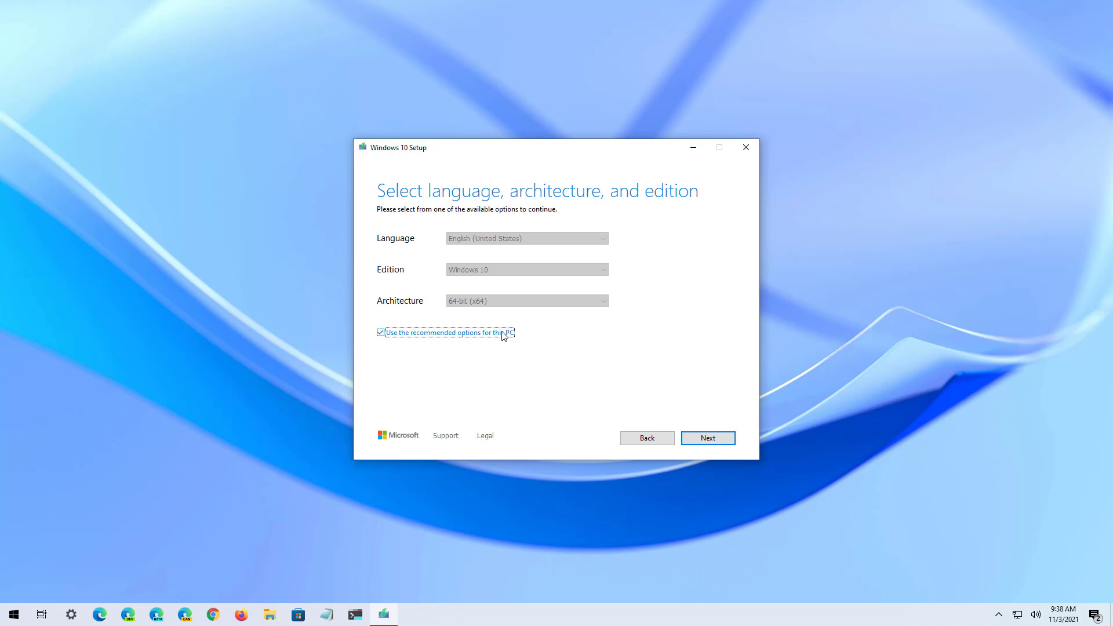
- Keep English (United States), Windows 10 and 64-bit (x64), using the recommended options for this PC
left_click(380, 333)
left_click(493, 301)
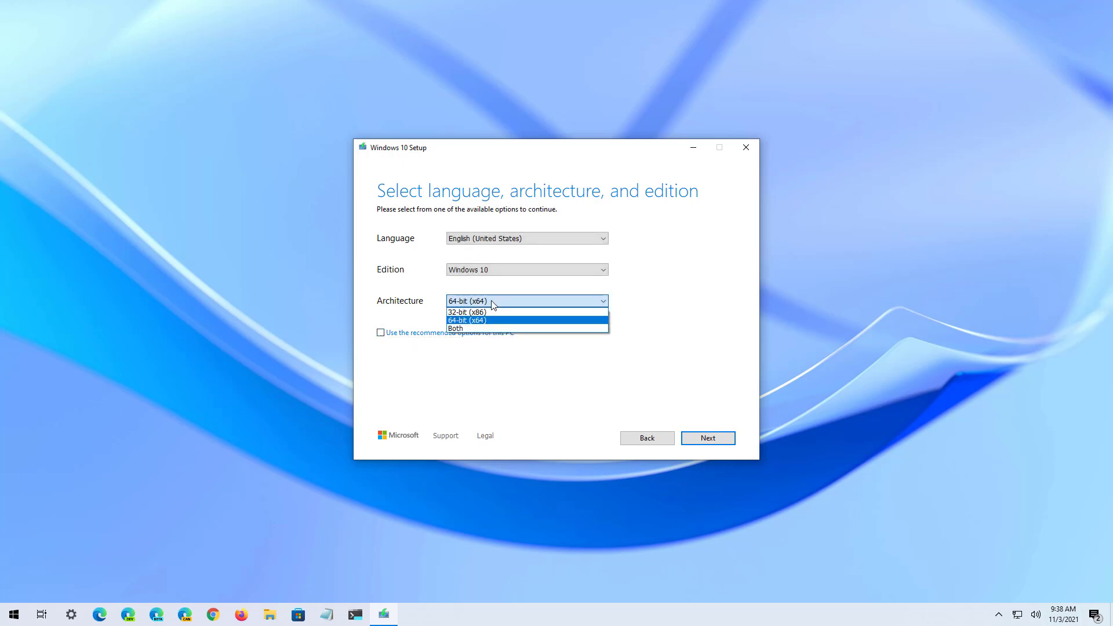
left_click(525, 270)
left_click(525, 270)
left_click(525, 269)
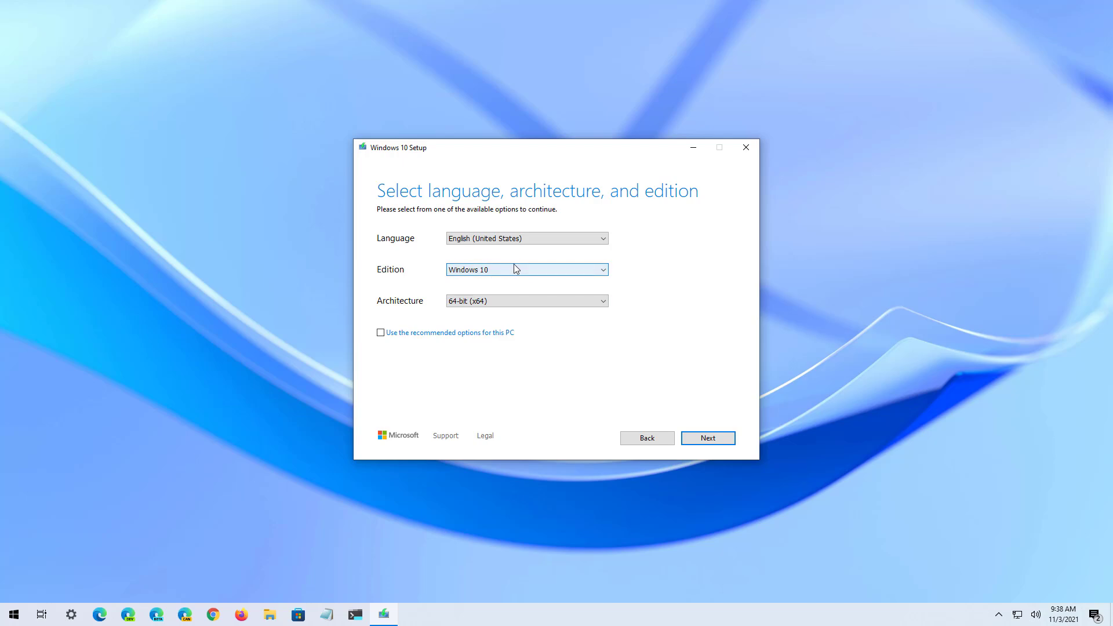
left_click(502, 238)
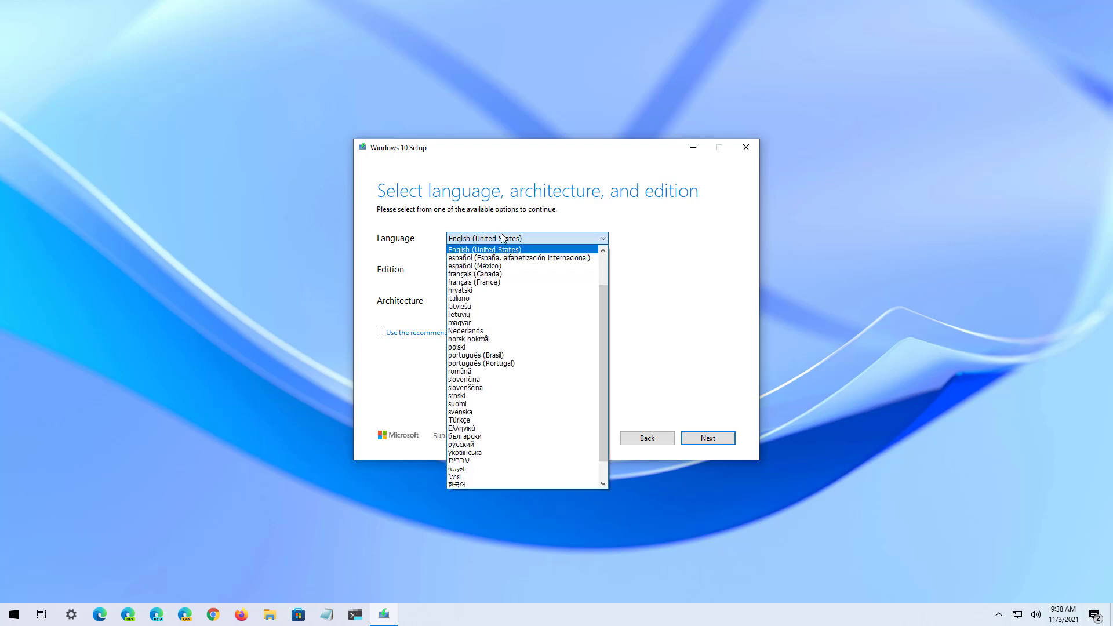
left_click(501, 238)
left_click(428, 332)
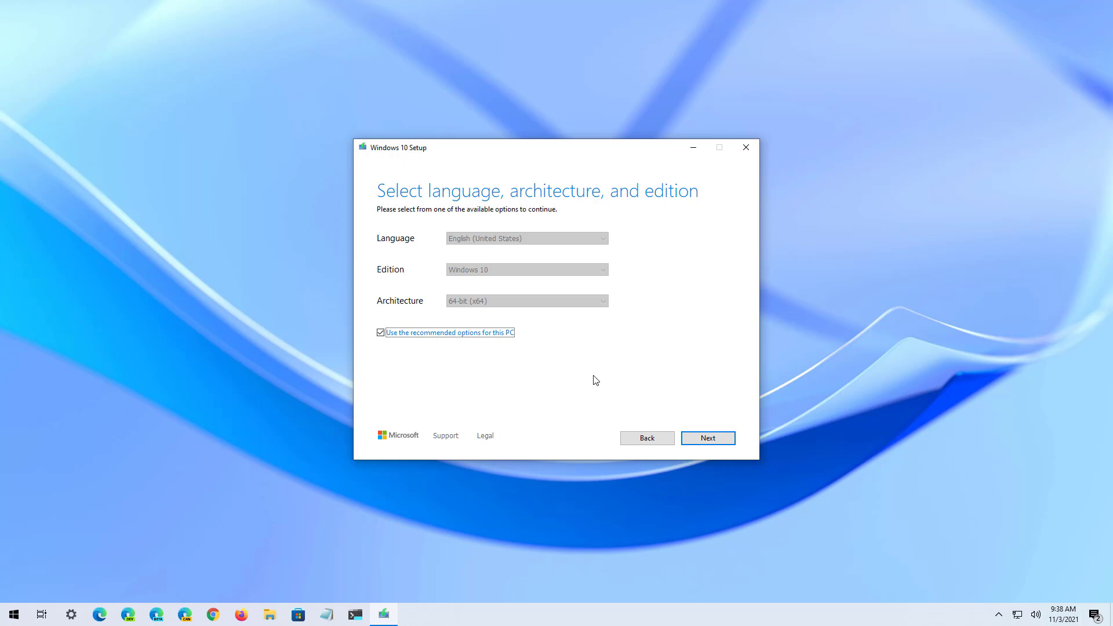
left_click(707, 438)
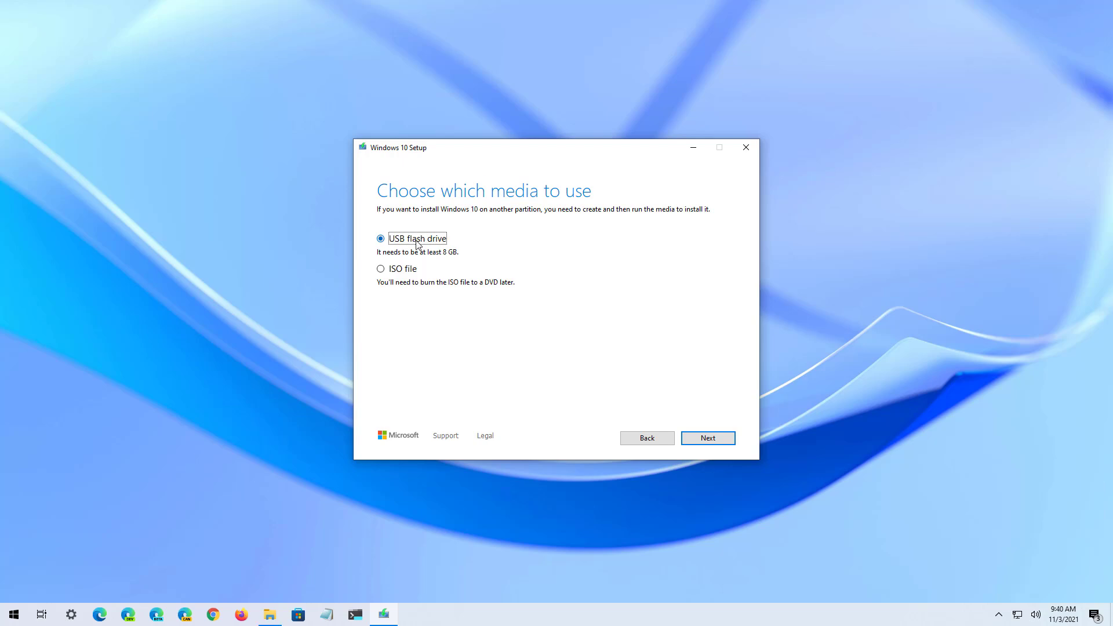
- Choose USB flash drive, refresh the drive list and write the installer to G: (New Volume)
left_click(696, 444)
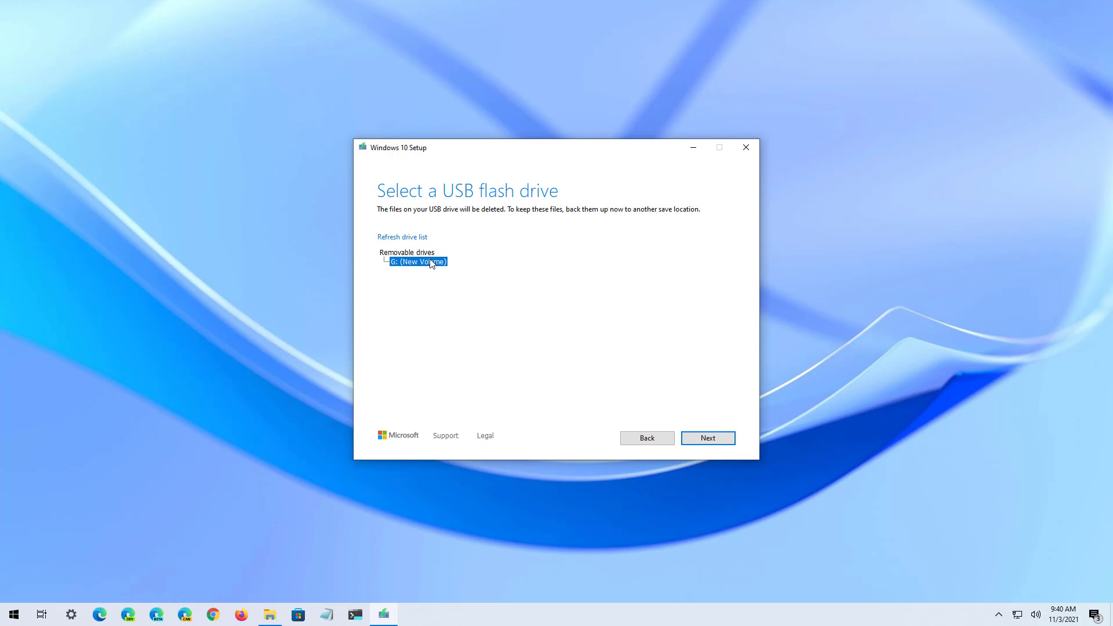
left_click(399, 240)
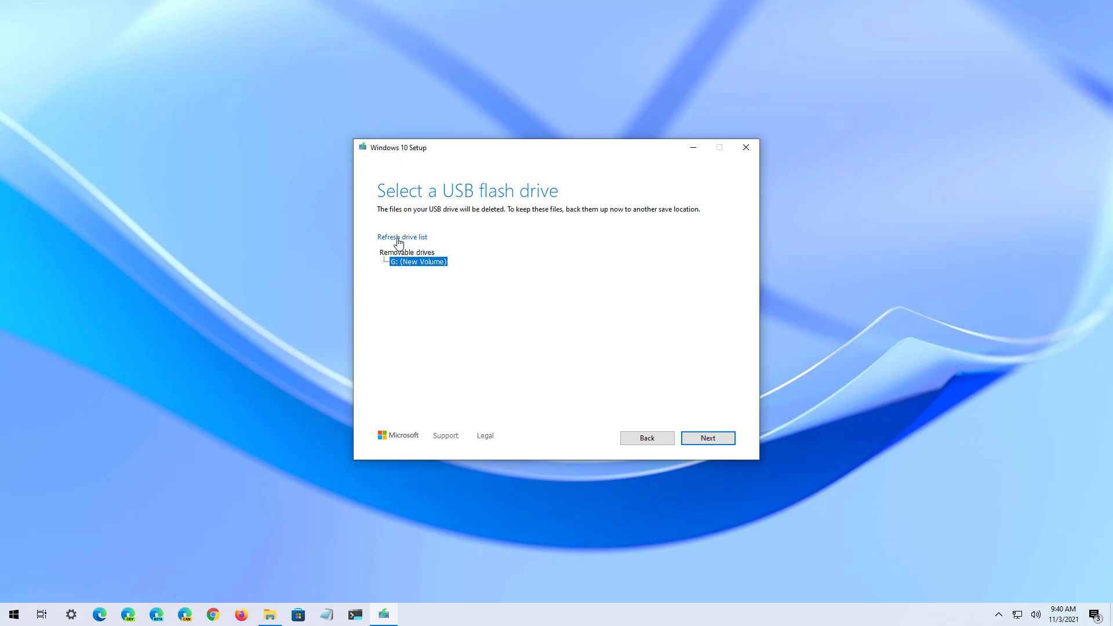
left_click(708, 438)
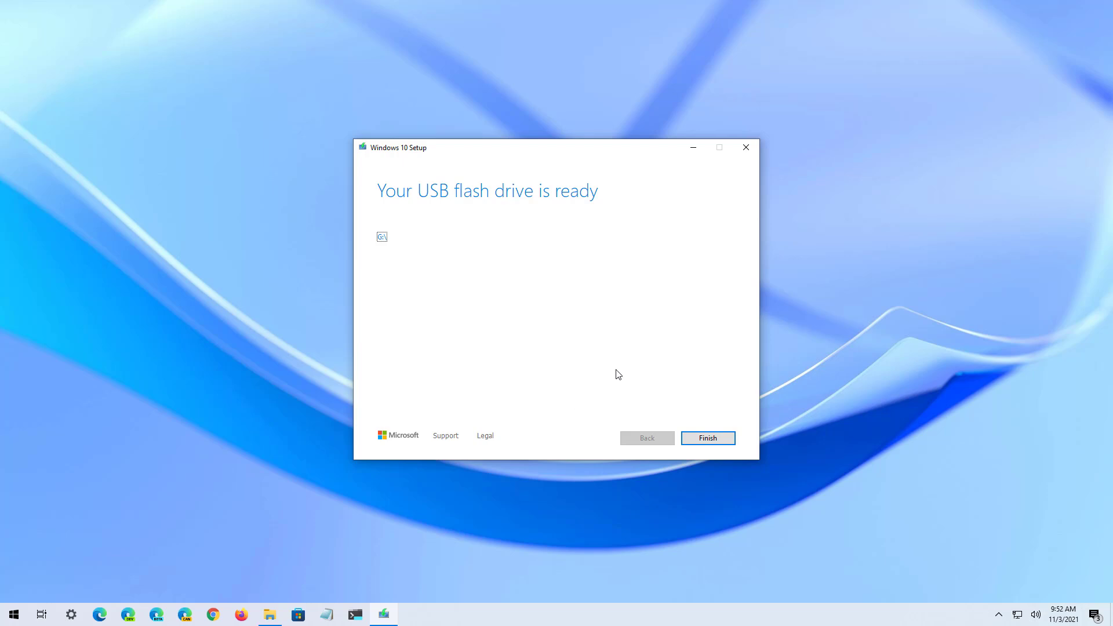
- Finish Windows 10 Setup once the USB flash drive is ready
left_click(715, 438)
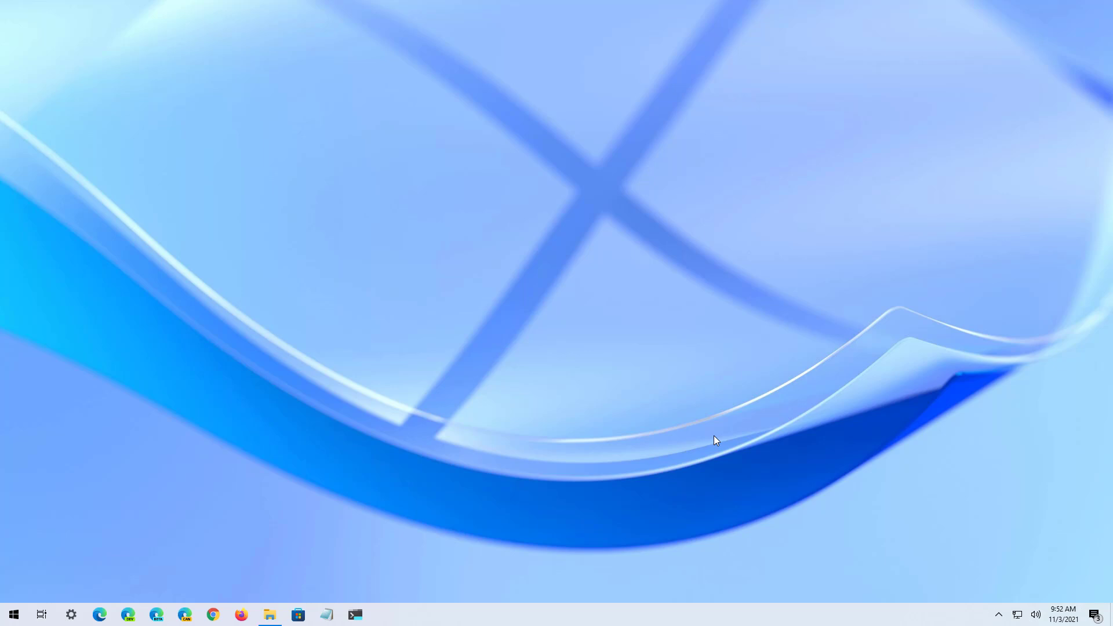
- Restart the computer from the Start menu's power options to boot from the USB
key("super")
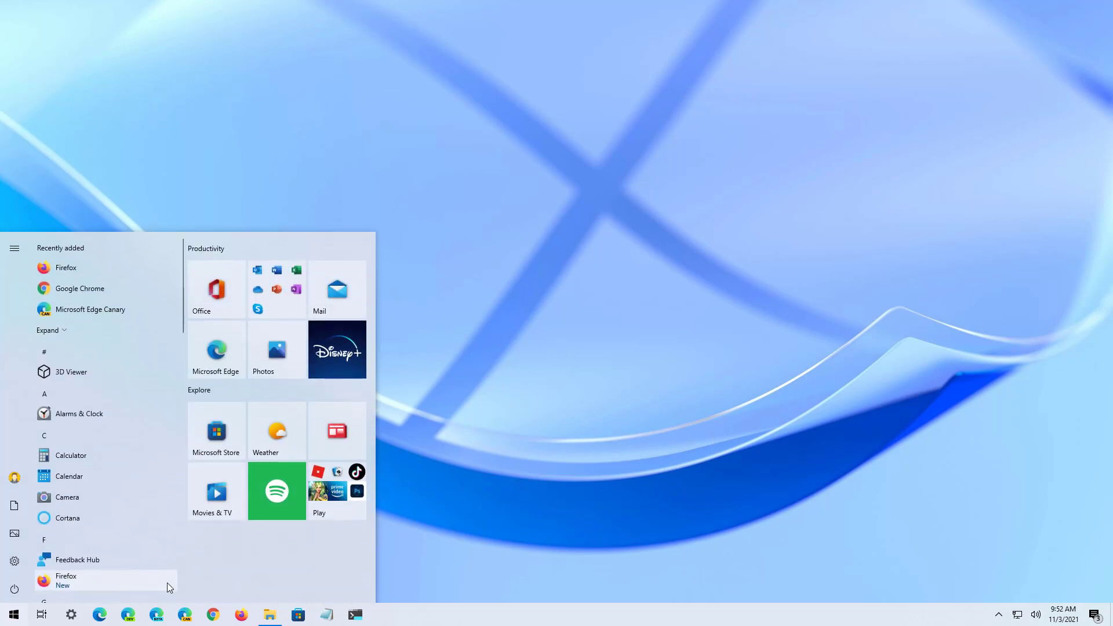
left_click(14, 589)
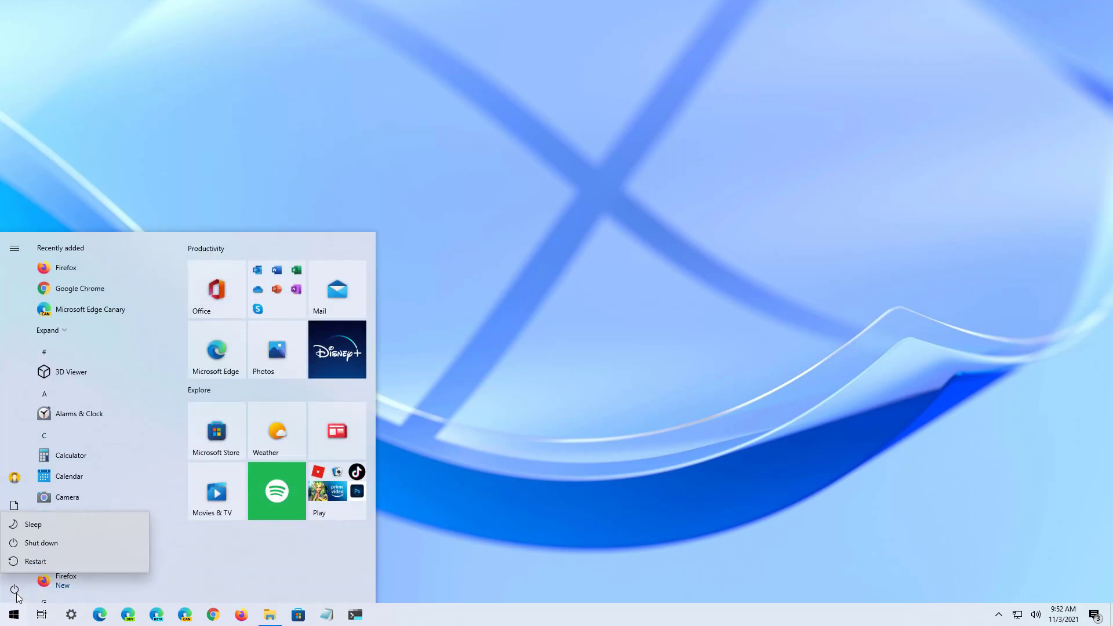
left_click(40, 560)
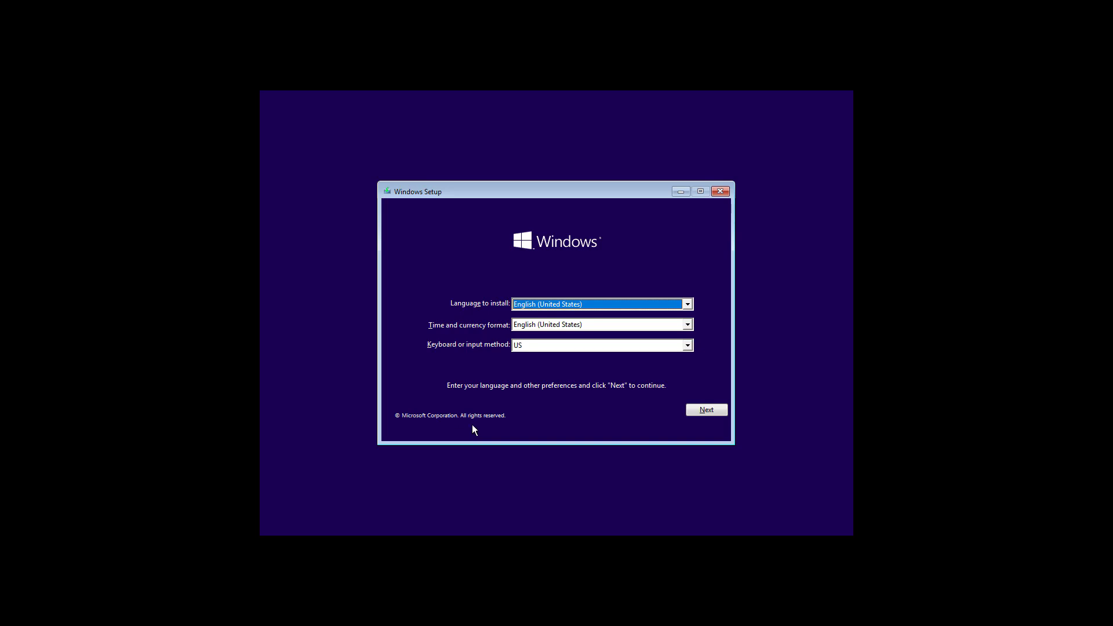
- Keep English (United States), install Windows 10 Pro without a product key, and accept the license terms
left_click(711, 408)
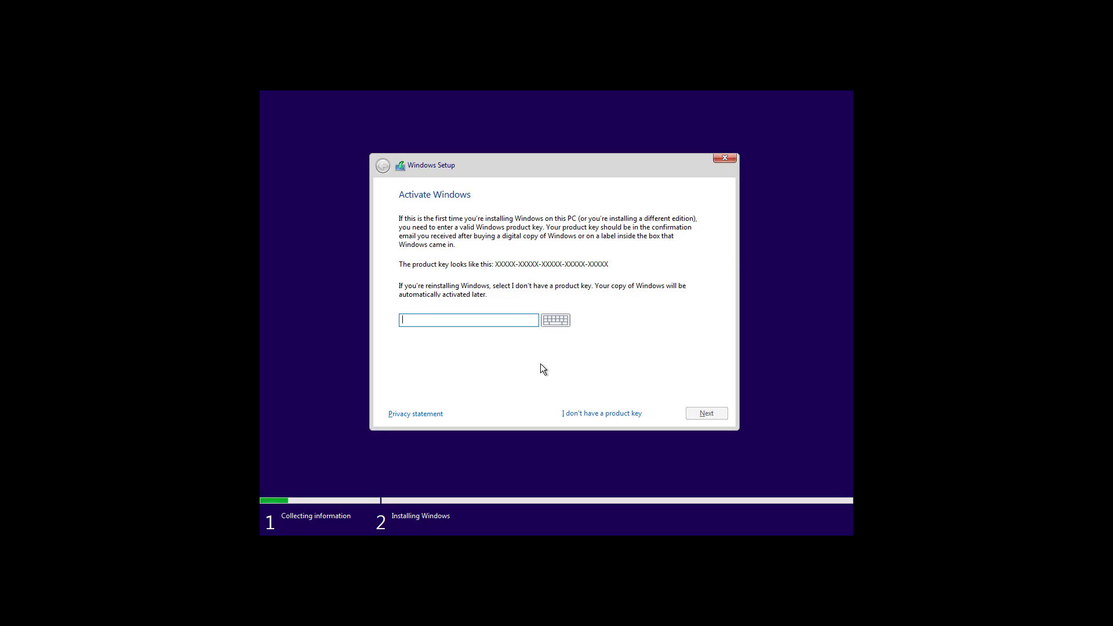
left_click(592, 417)
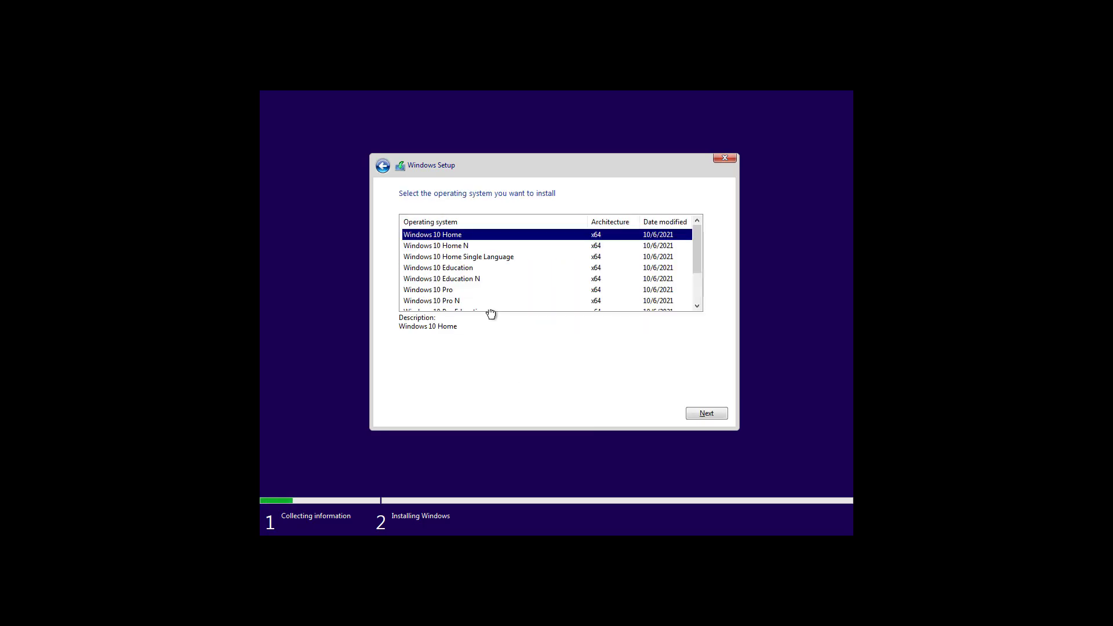
left_click(447, 293)
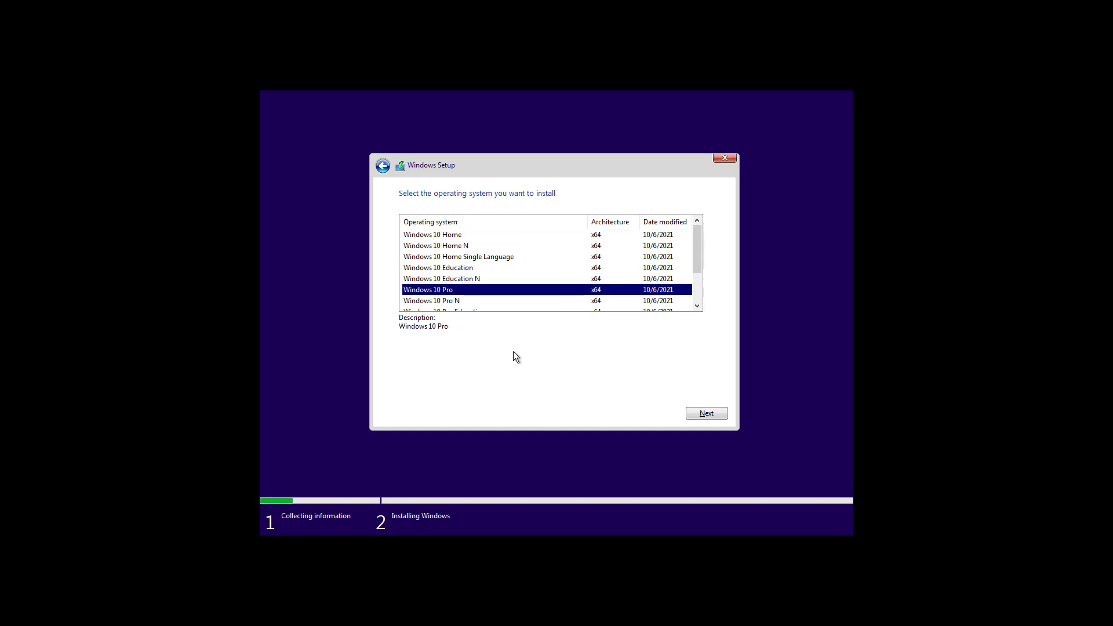
left_click(713, 416)
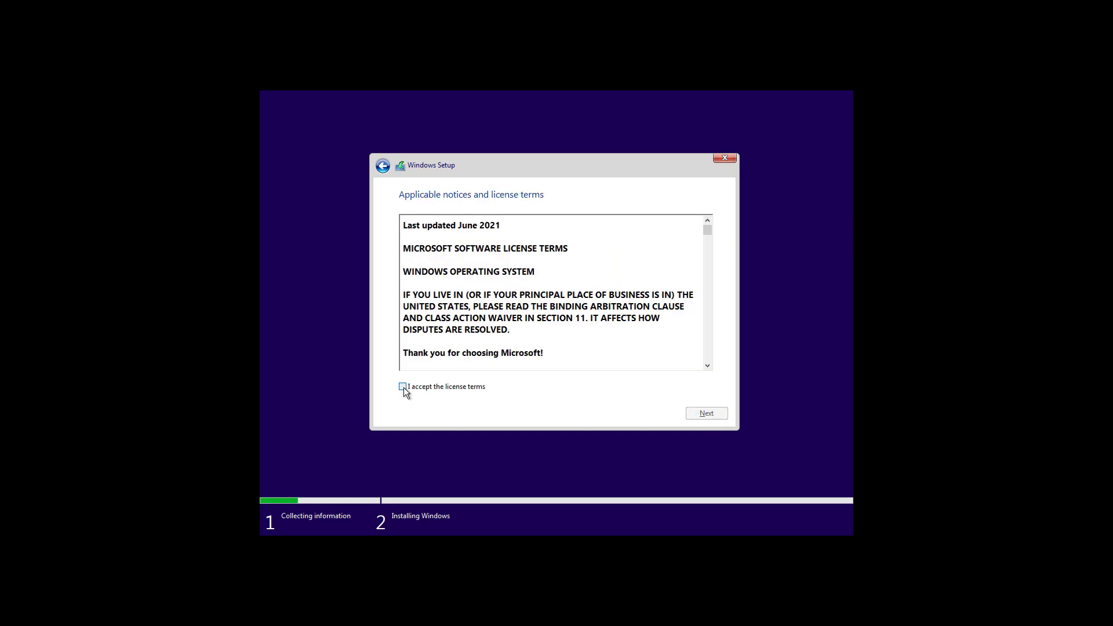
left_click(403, 387)
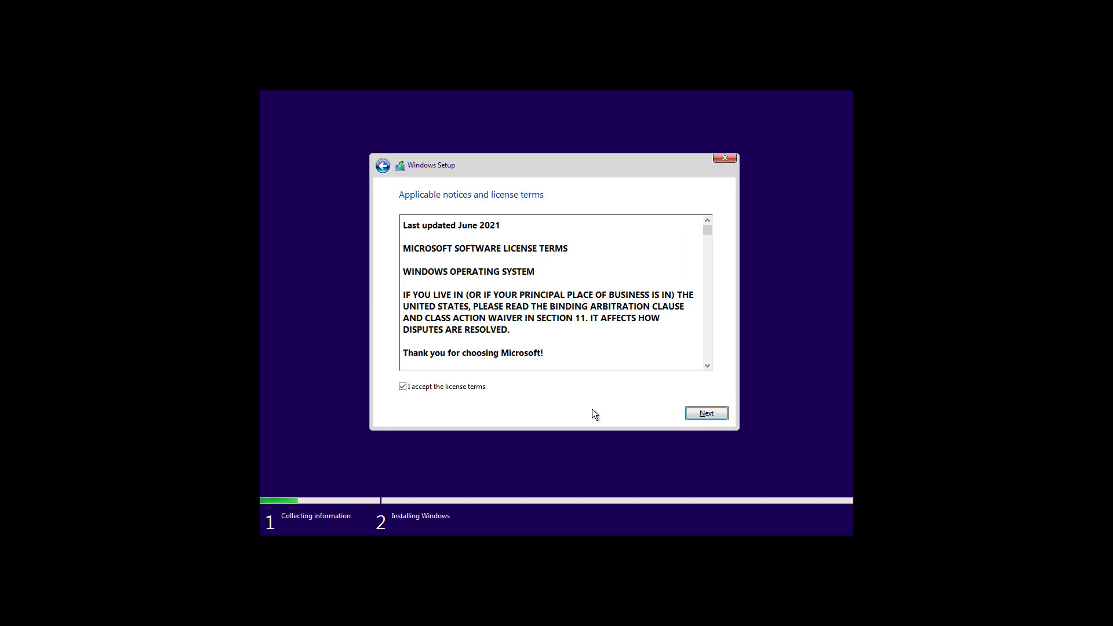
left_click(700, 414)
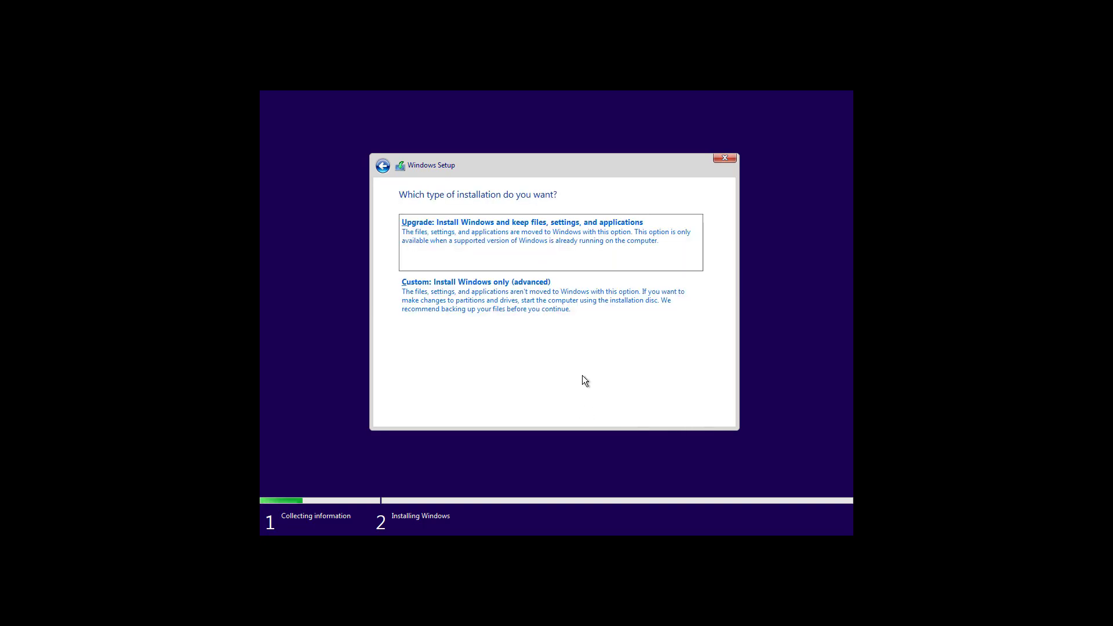
- In a Custom install, delete every Drive 0 partition, including Recovery, confirming each deletion
left_click(473, 304)
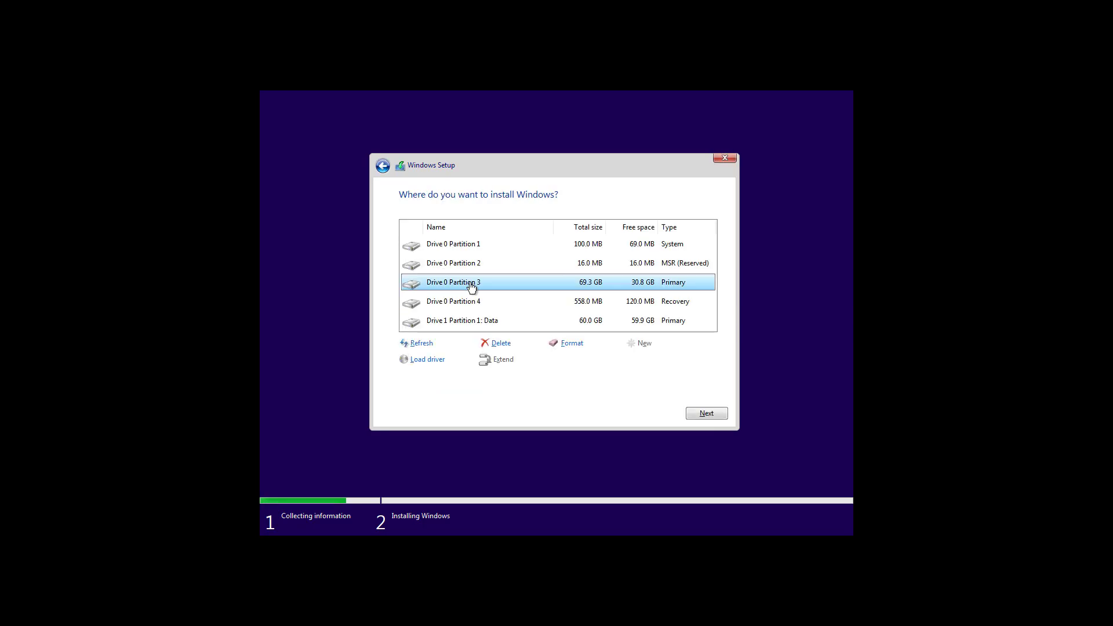
left_click(463, 246)
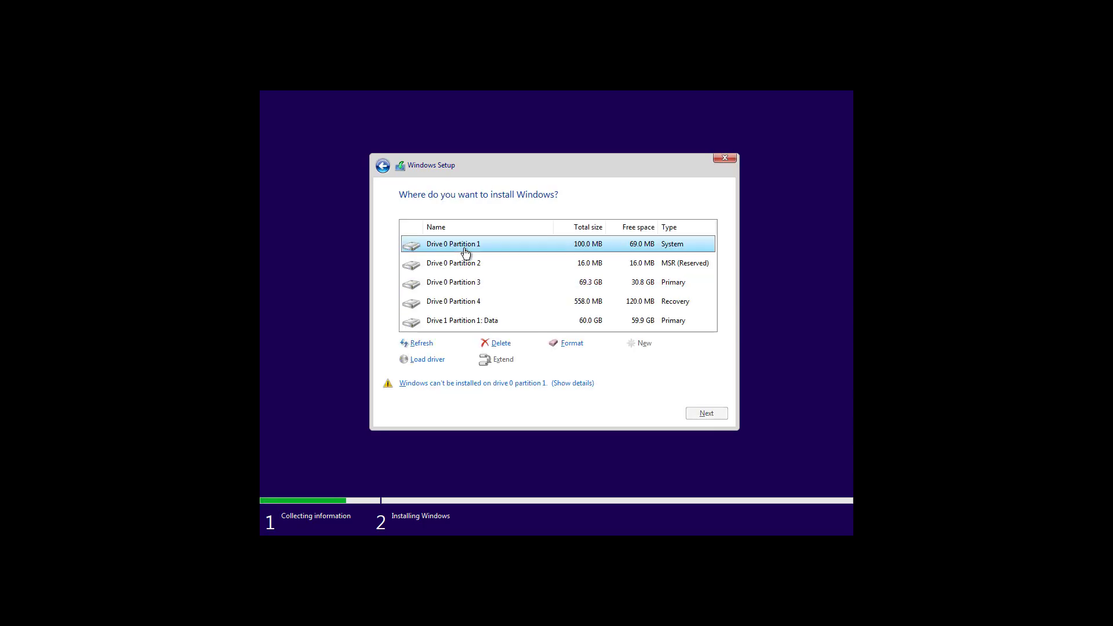
left_click(497, 344)
key("Return")
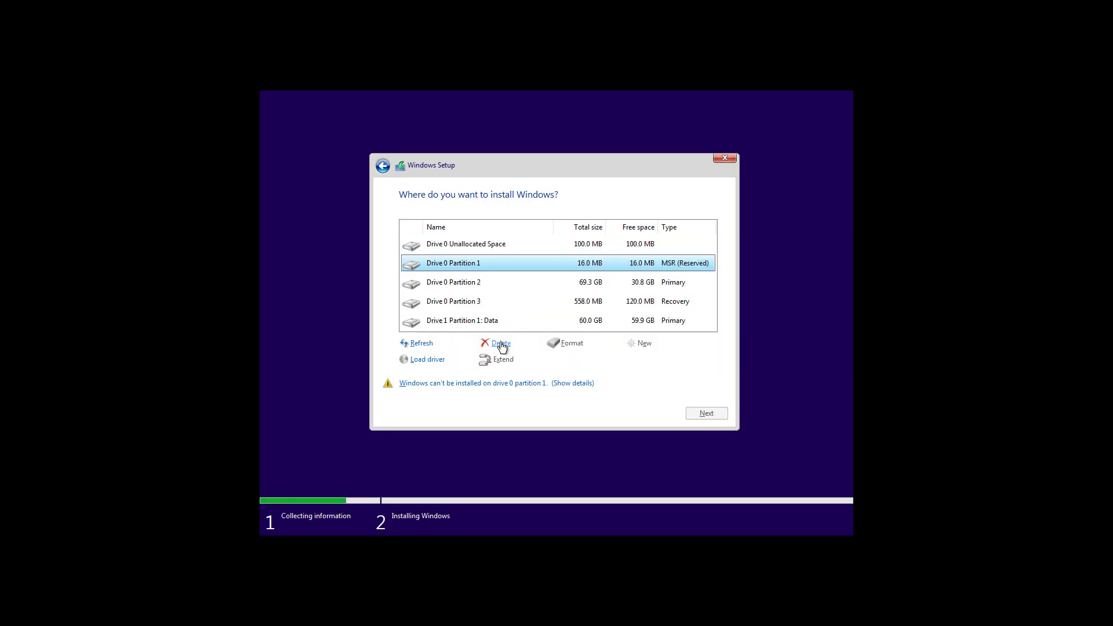
left_click(502, 346)
left_click(625, 358)
left_click(464, 267)
left_click(500, 344)
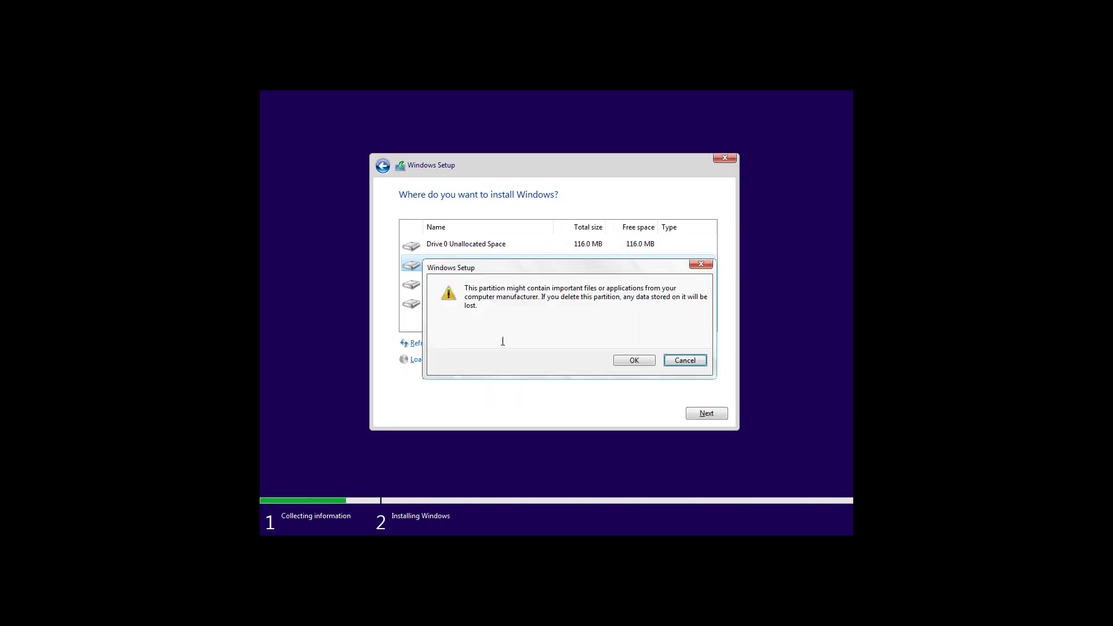
left_click(624, 360)
left_click(466, 268)
left_click(498, 345)
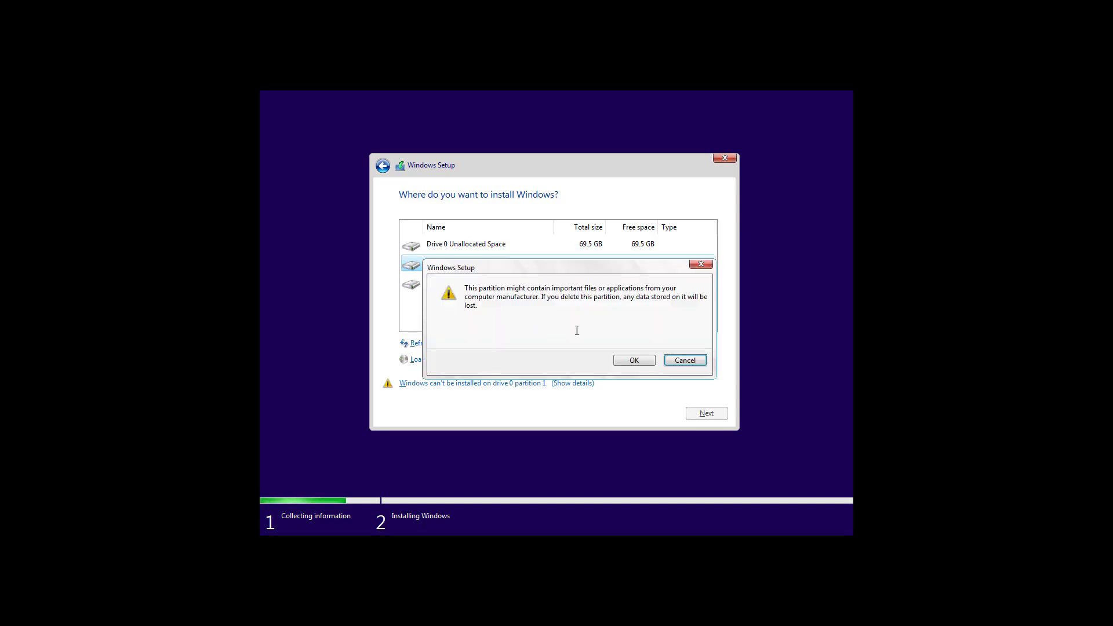
left_click(627, 360)
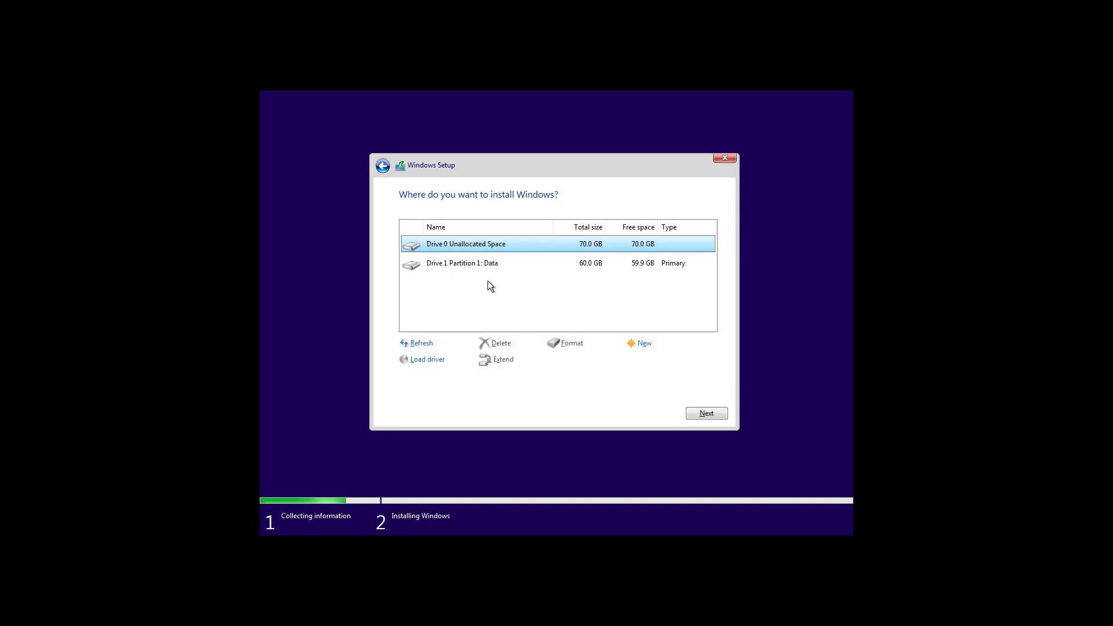
- Install Windows on the 70.0 GB Drive 0 Unallocated Space
left_click(461, 268)
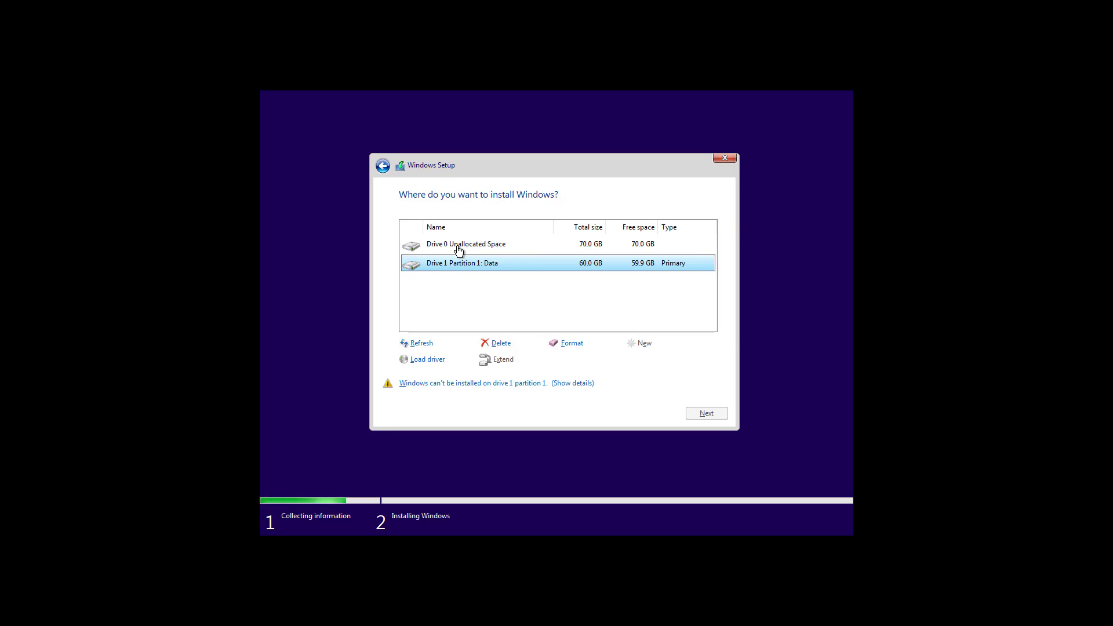
left_click(458, 250)
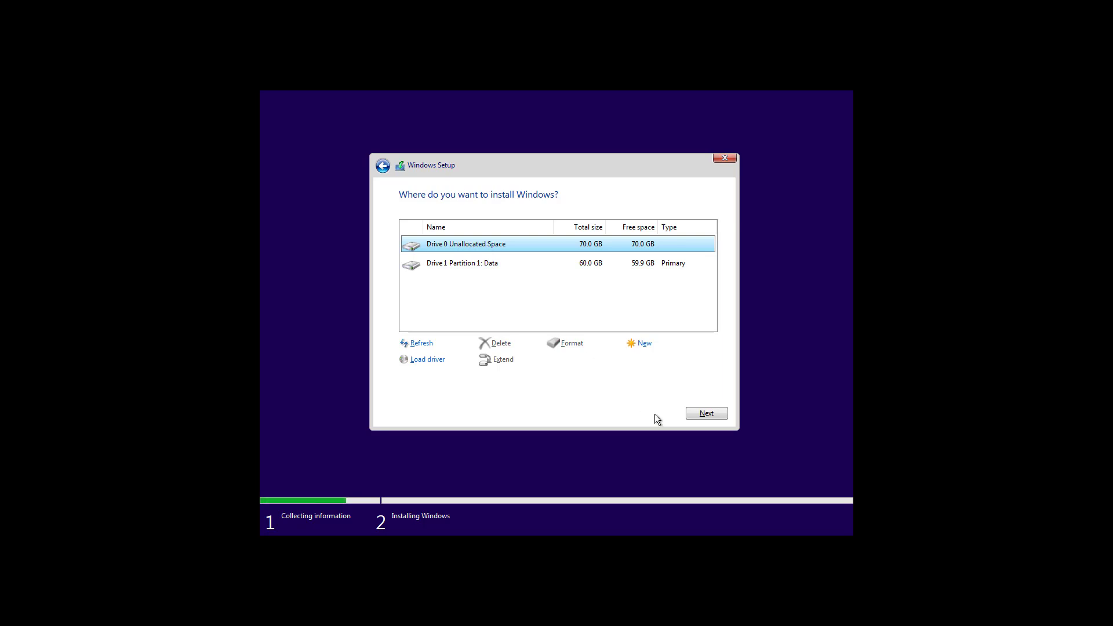
left_click(700, 416)
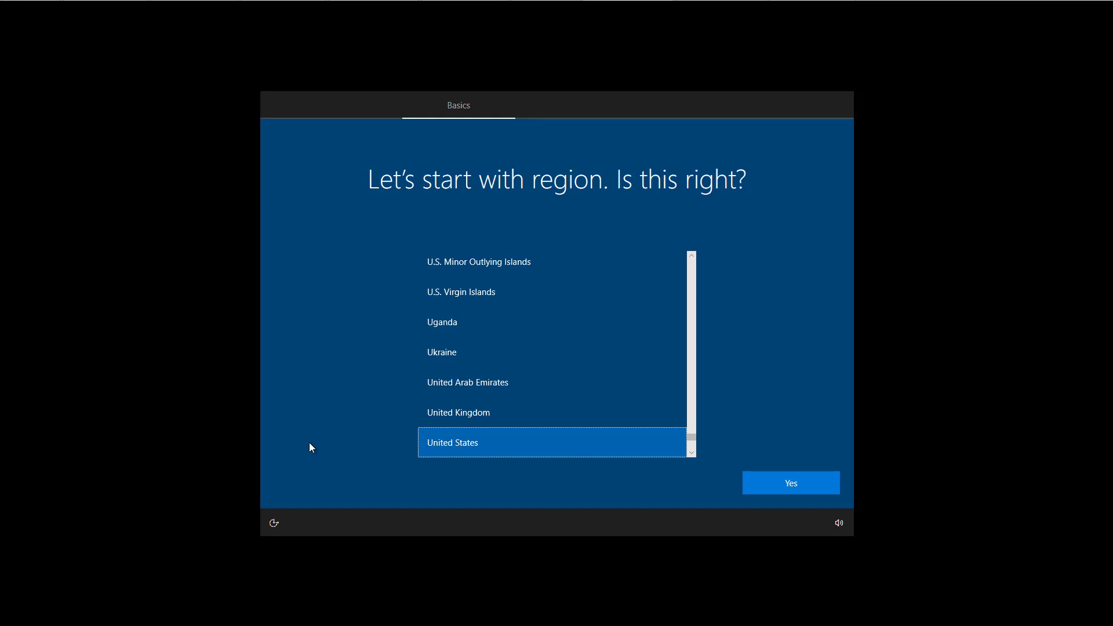
- Confirm United States region and US keyboard layout, with no second layout
left_click(791, 489)
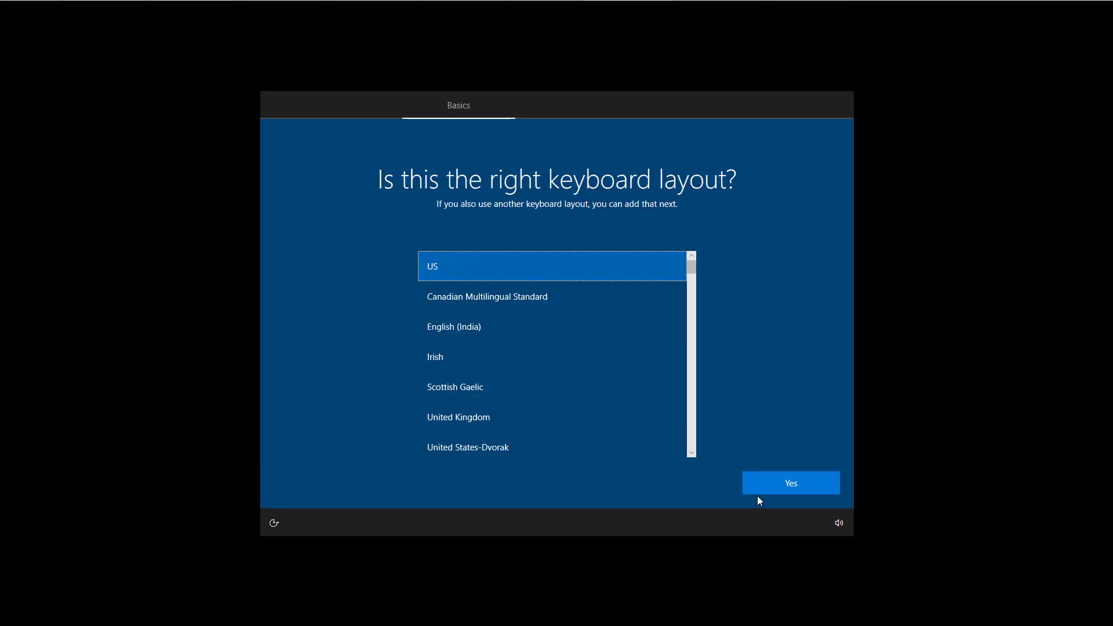
left_click(786, 485)
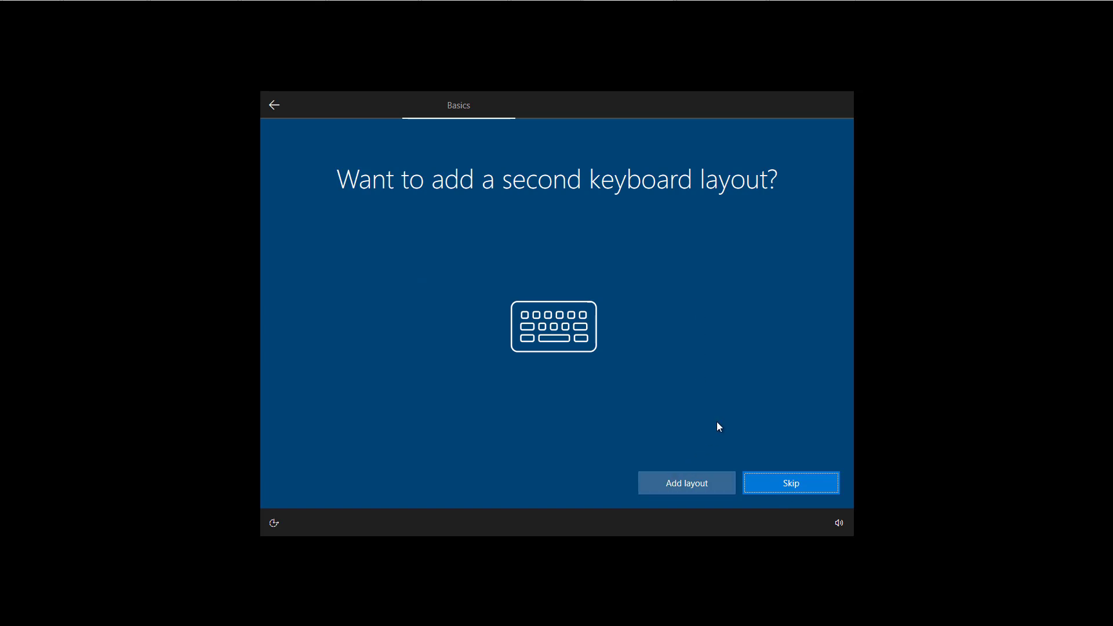
left_click(791, 485)
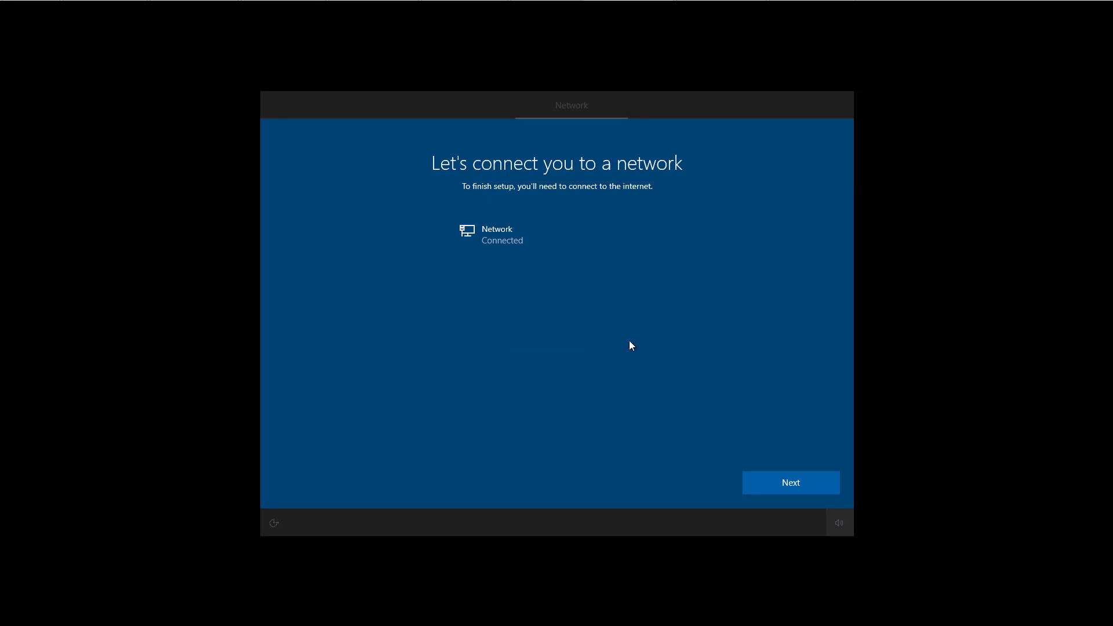
- Set the PC up for personal use and sign in with the Microsoft account e-mail
left_click(798, 485)
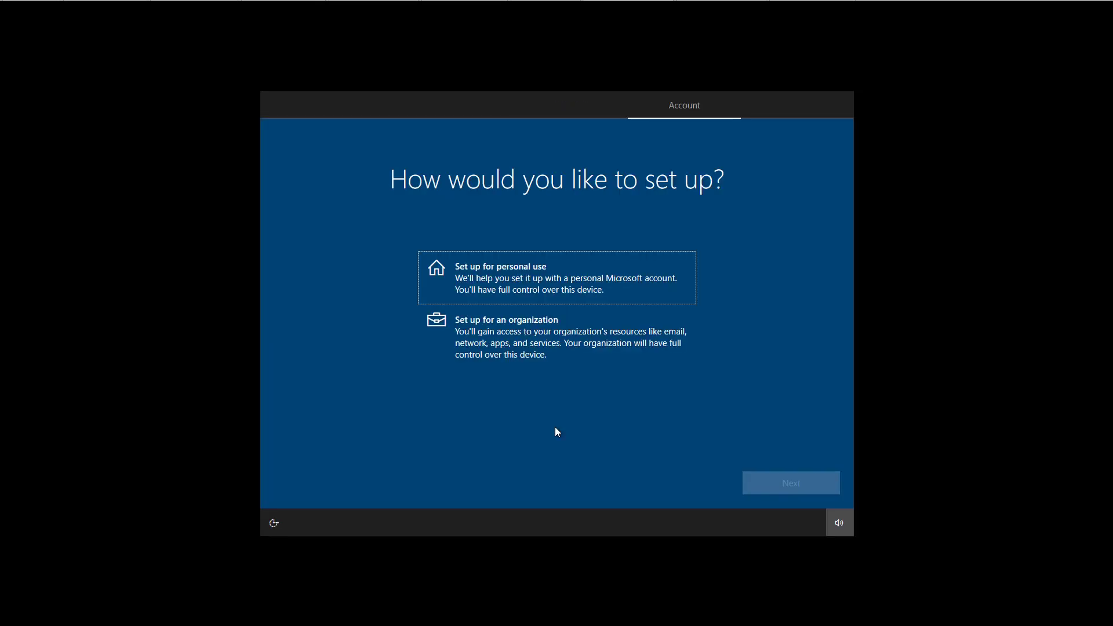
left_click(510, 294)
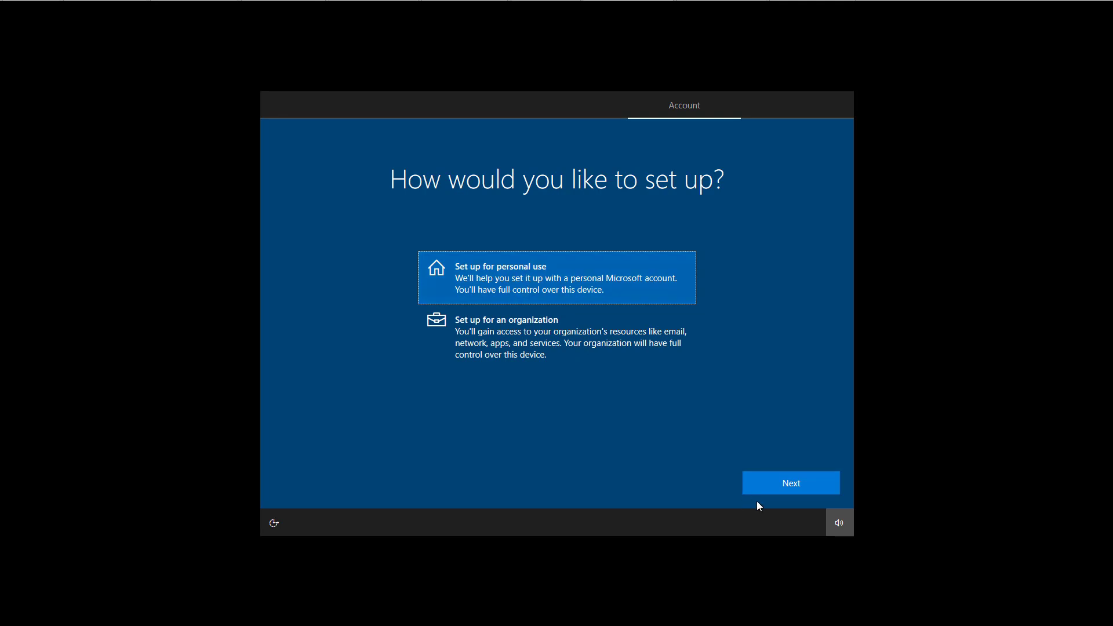
left_click(769, 489)
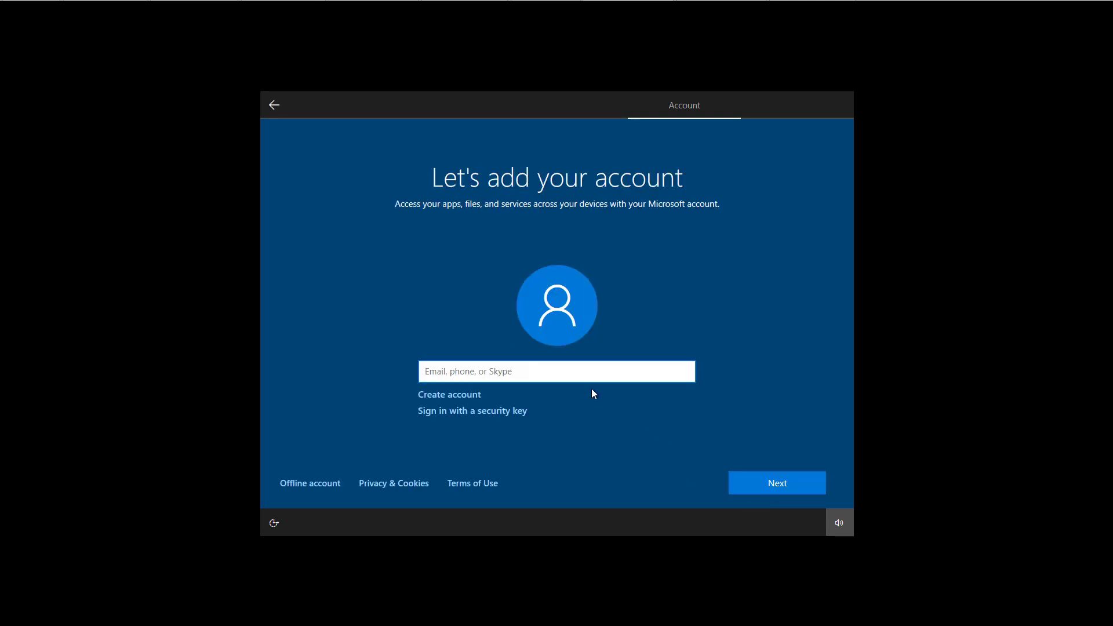
left_click(780, 482)
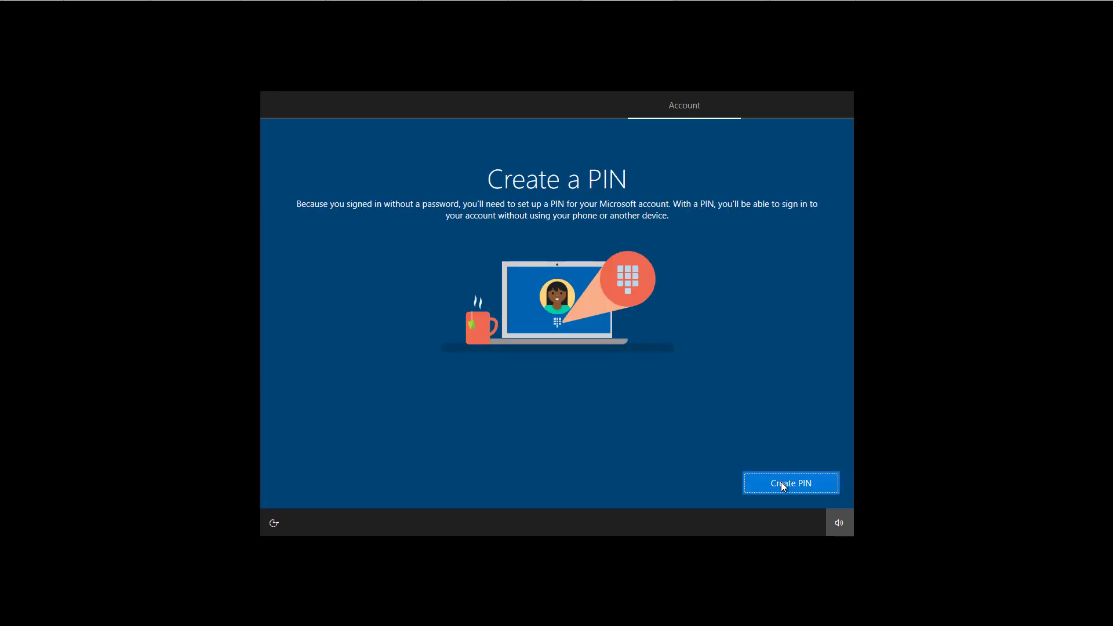
- Create a sign-in PIN, entering and confirming it
left_click(782, 486)
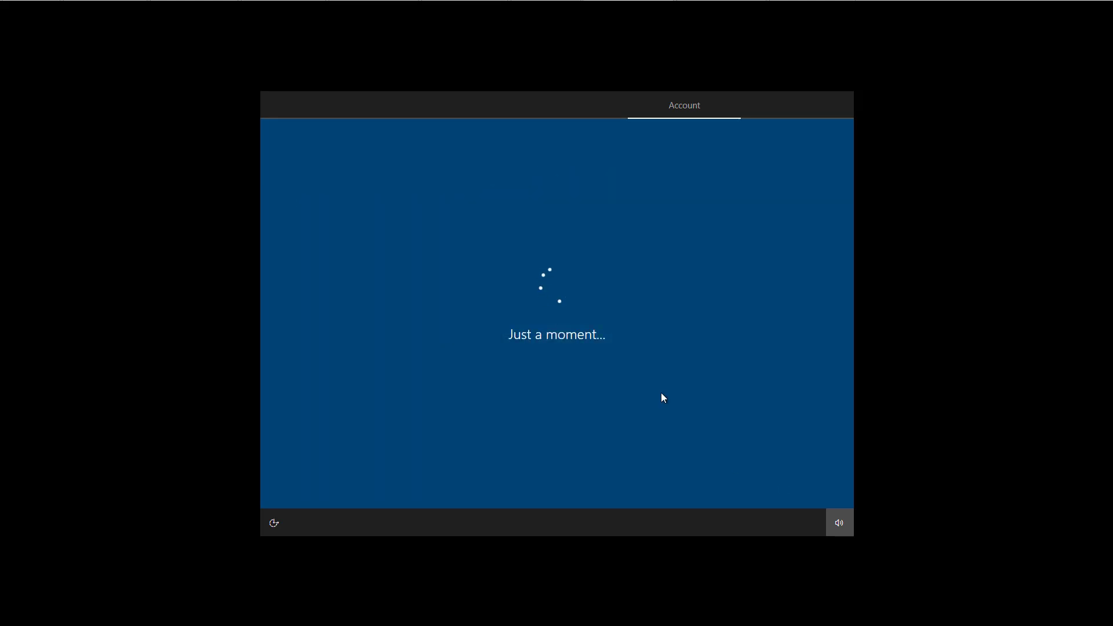
type("1234")
left_click(534, 328)
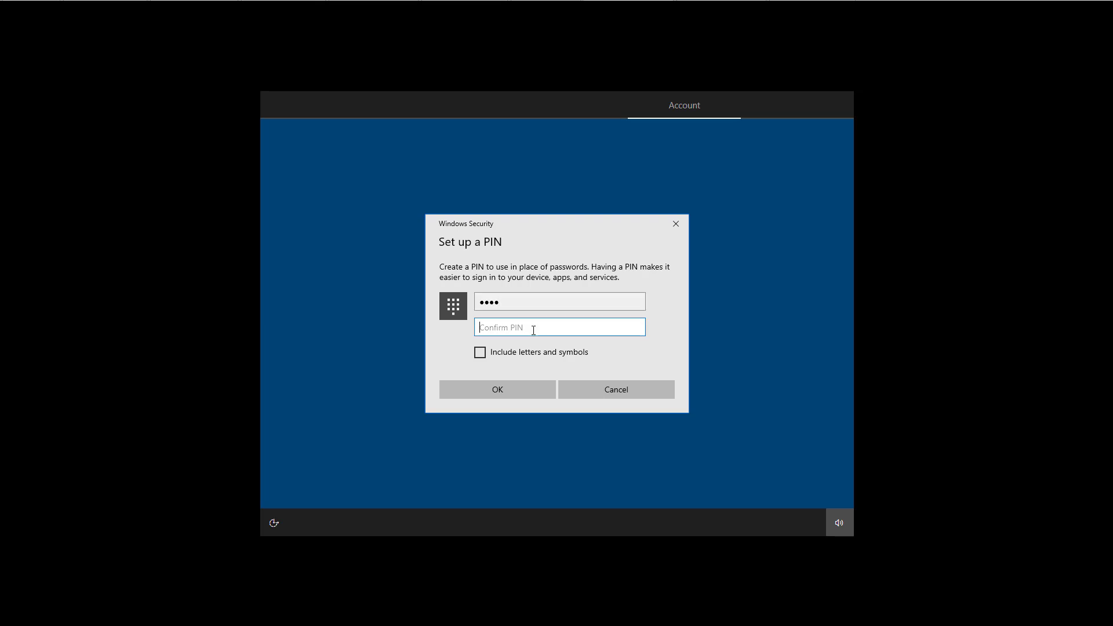
type("1234")
left_click(513, 395)
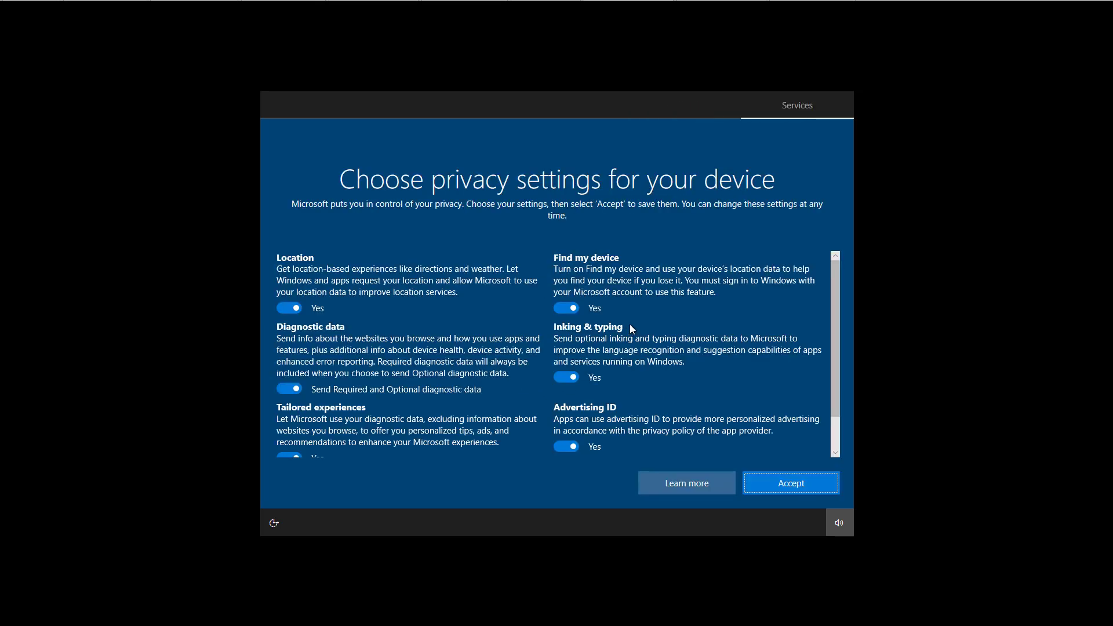
- Accept the privacy settings with Location and all other options left on
scroll(630, 324, "down", 2)
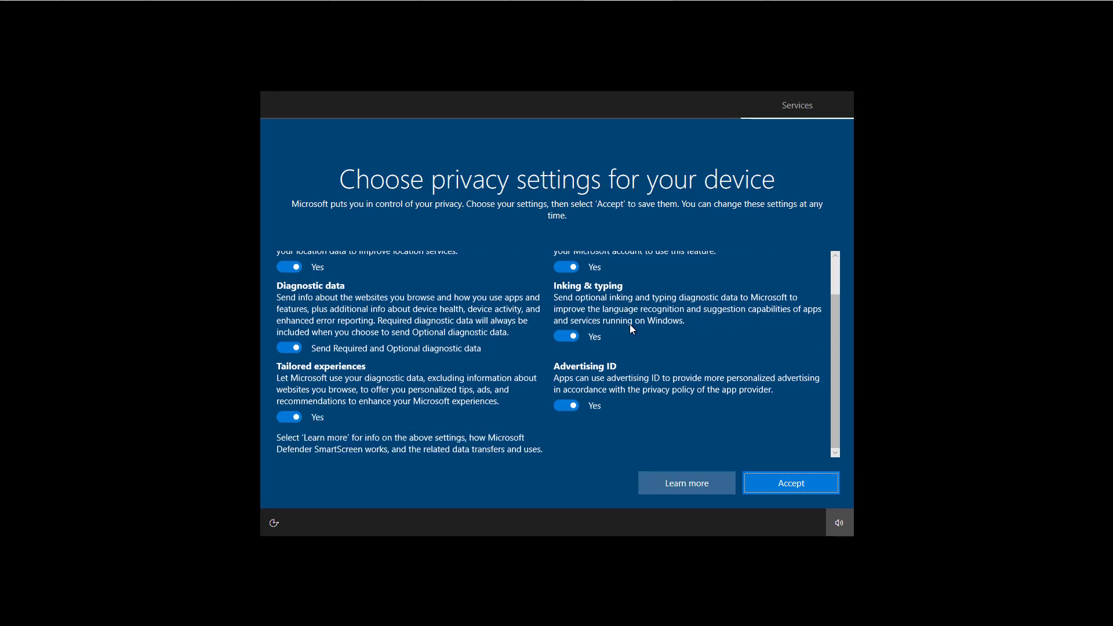
scroll(630, 325, "up", 2)
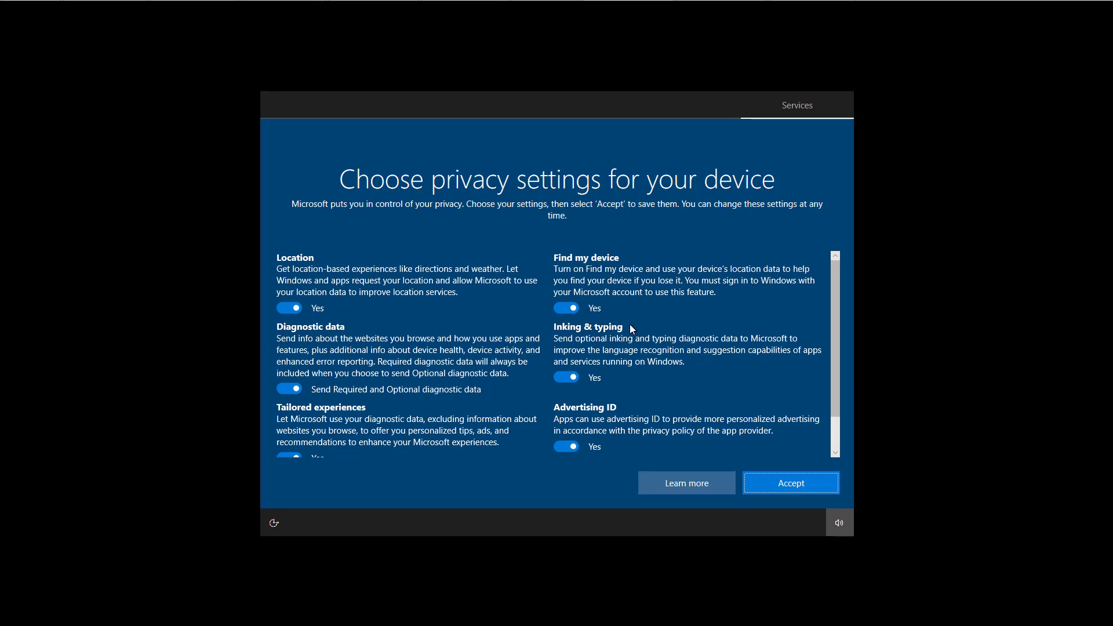
left_click(293, 311)
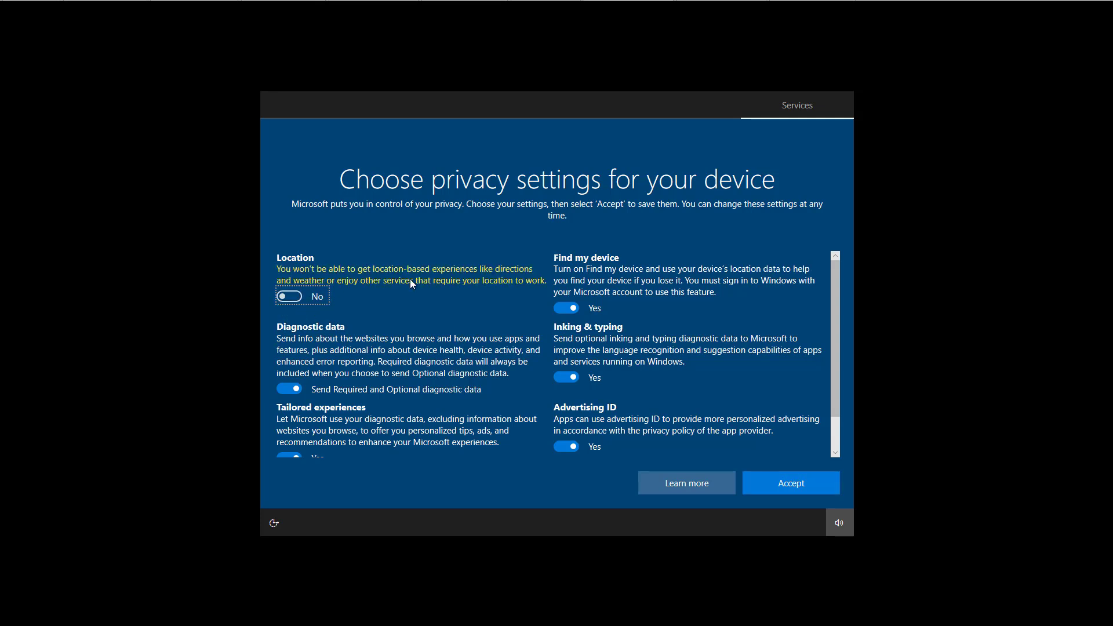
key("space")
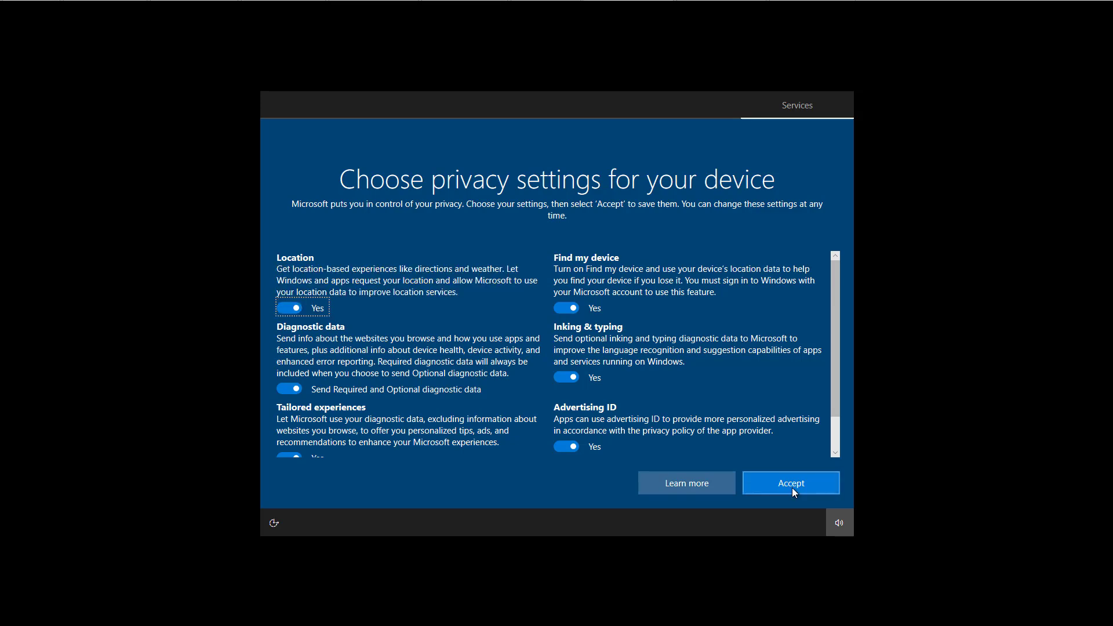
left_click(792, 488)
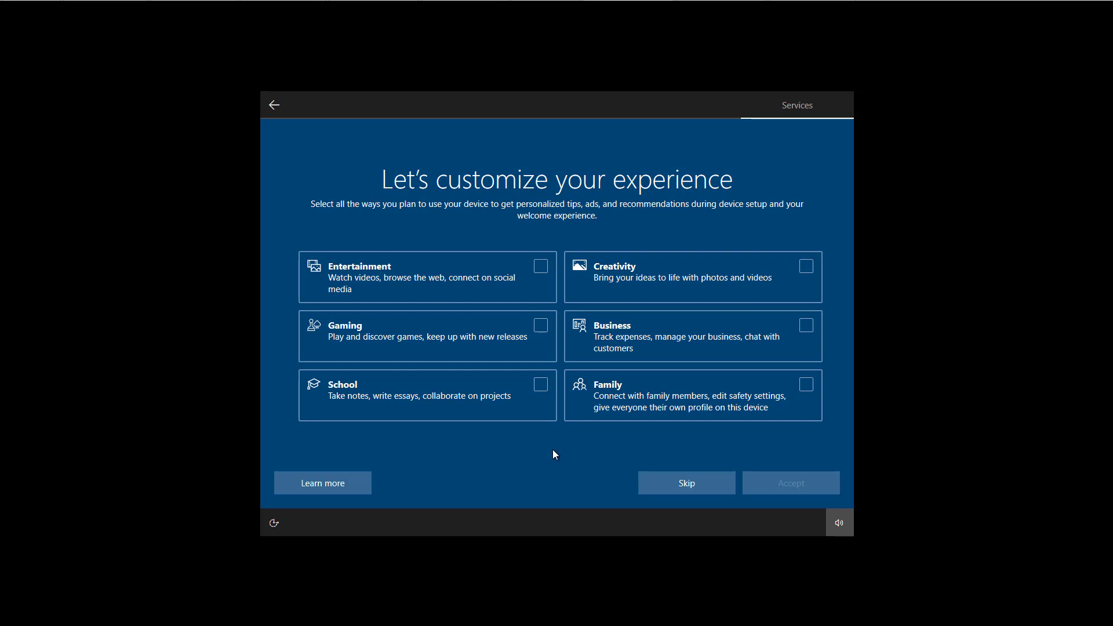
- Skip device customisation, phone linking, OneDrive backup, the Microsoft 365 trial and Cortana to reach the desktop
left_click(688, 486)
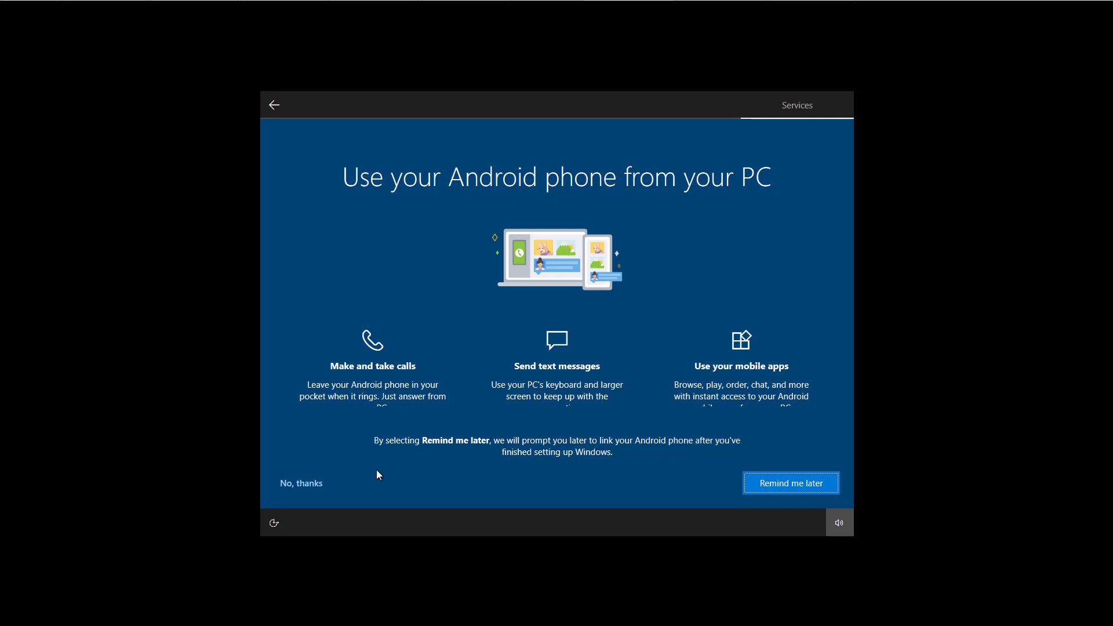
left_click(304, 485)
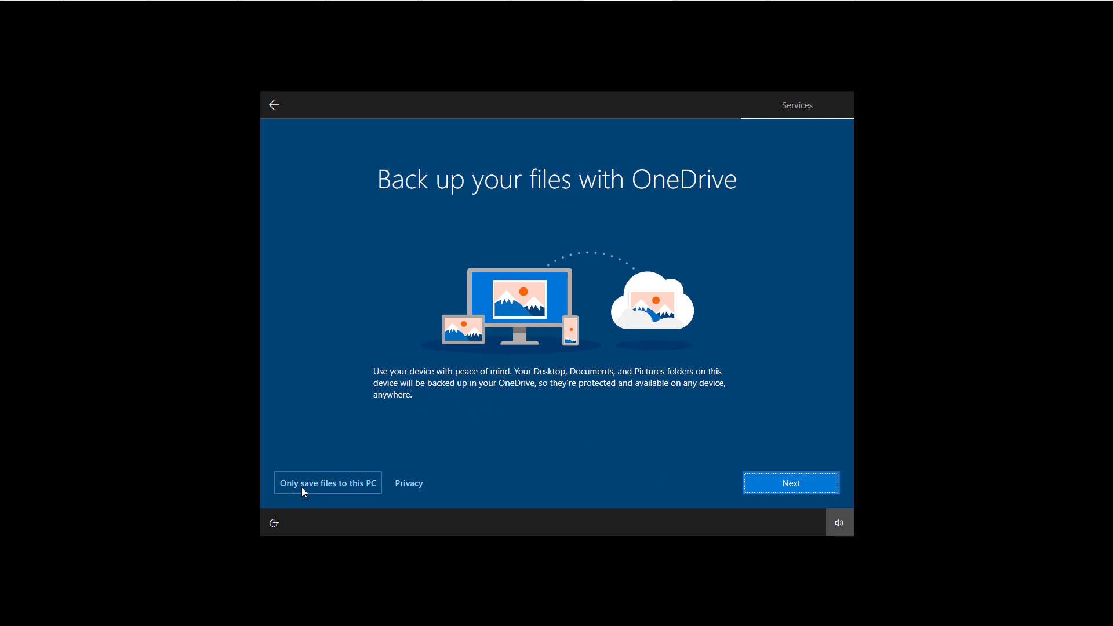
left_click(342, 490)
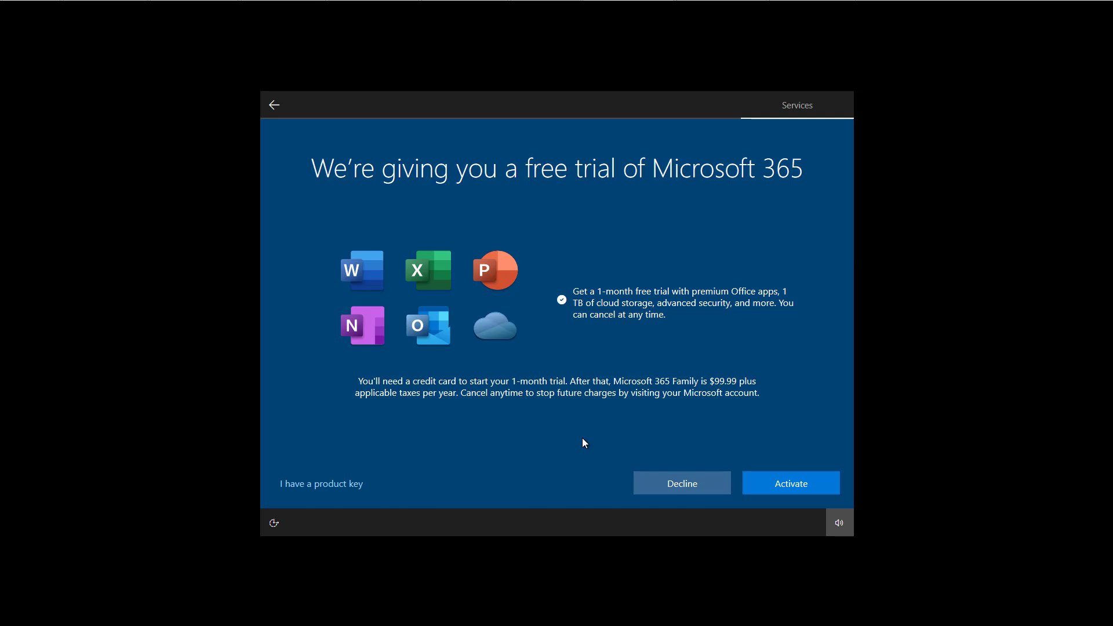
left_click(664, 484)
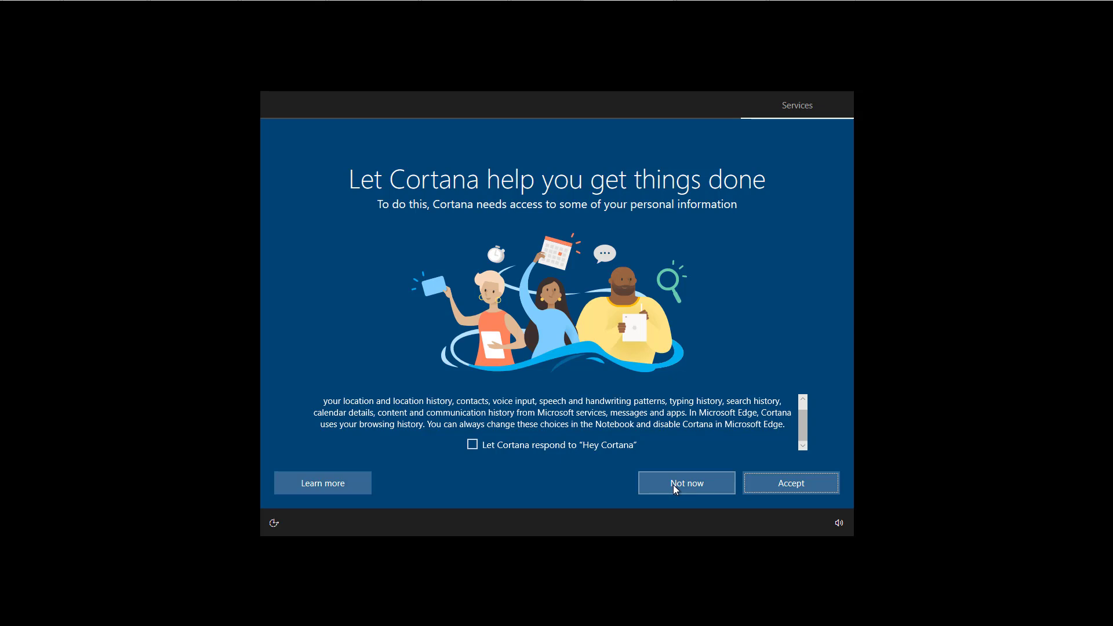
left_click(673, 485)
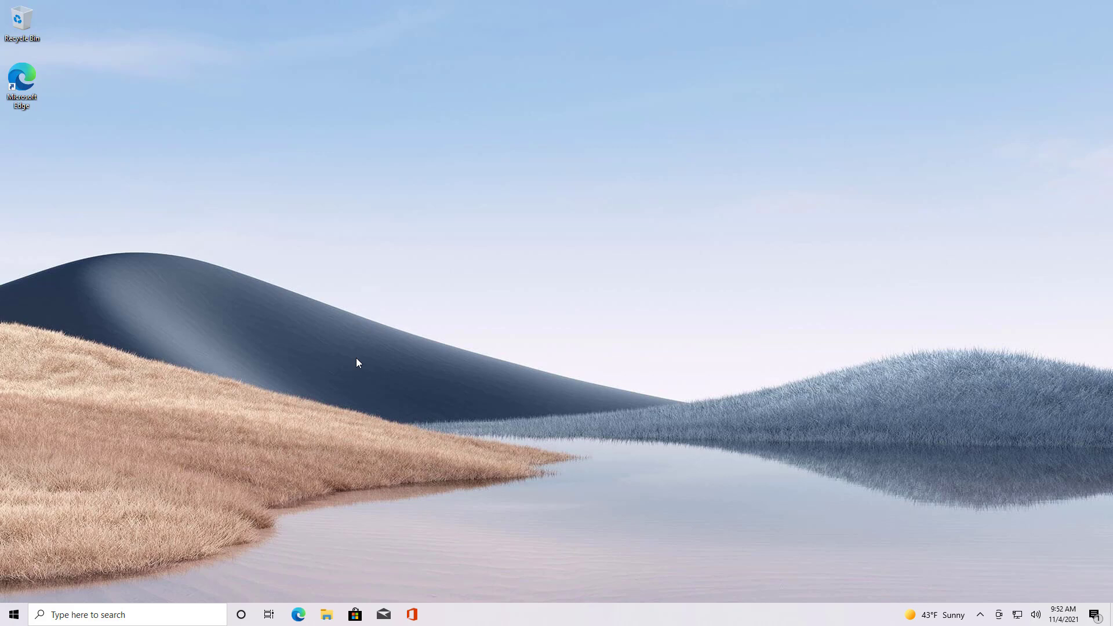
- Confirm Windows 10 Pro 21H2 build 19044.1288 under System > About, then go to Update & Security
left_click(14, 614)
type("s")
key("Return")
key("Return")
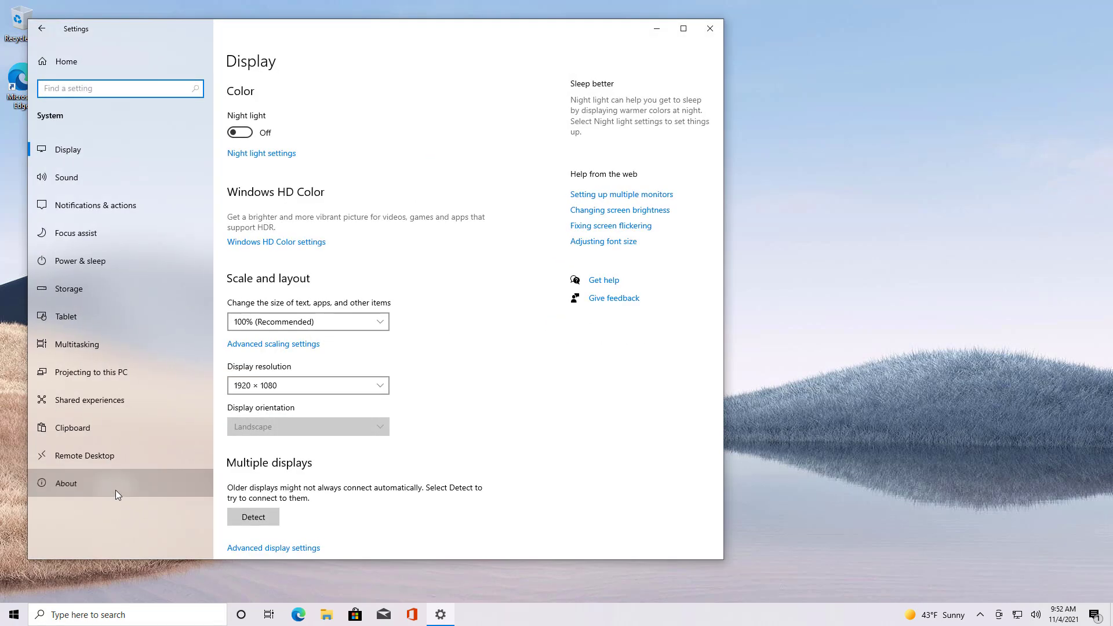
left_click(124, 488)
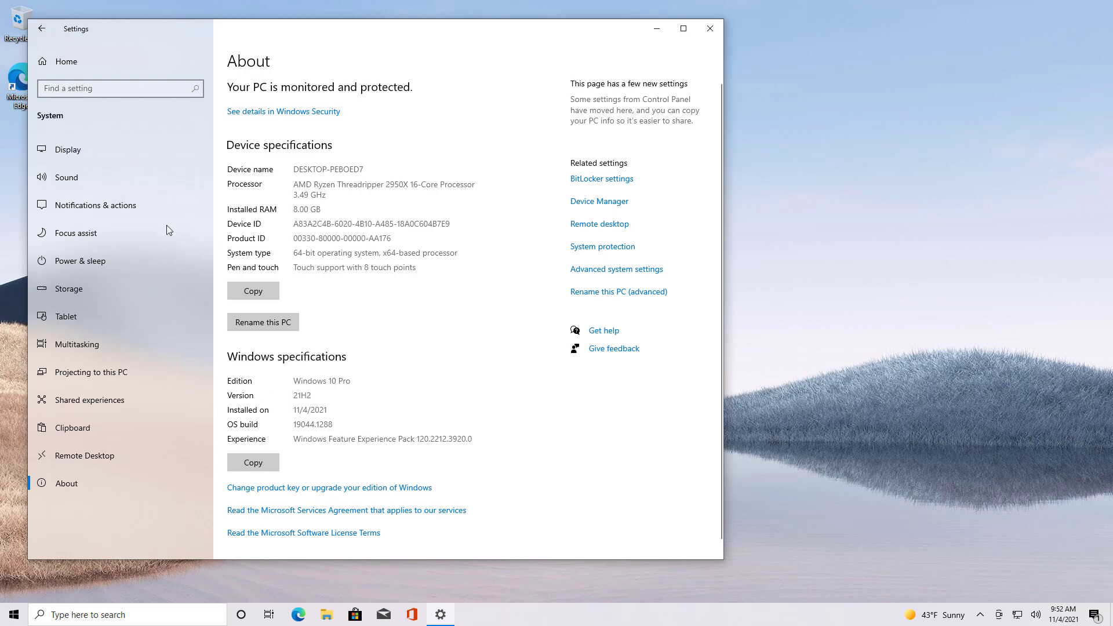
left_click(96, 60)
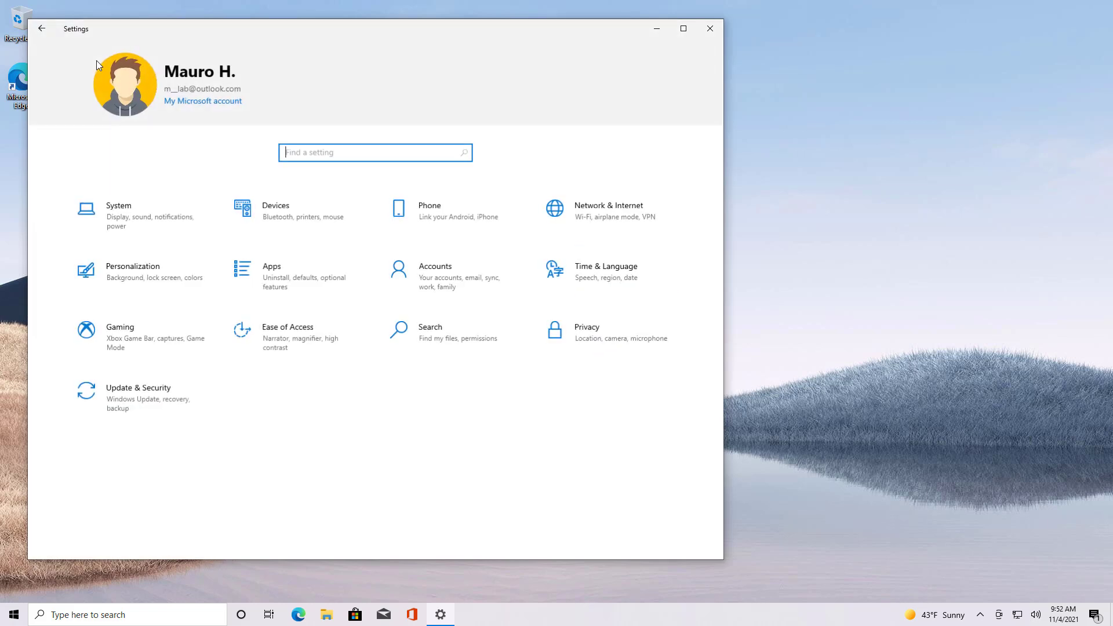
left_click(154, 411)
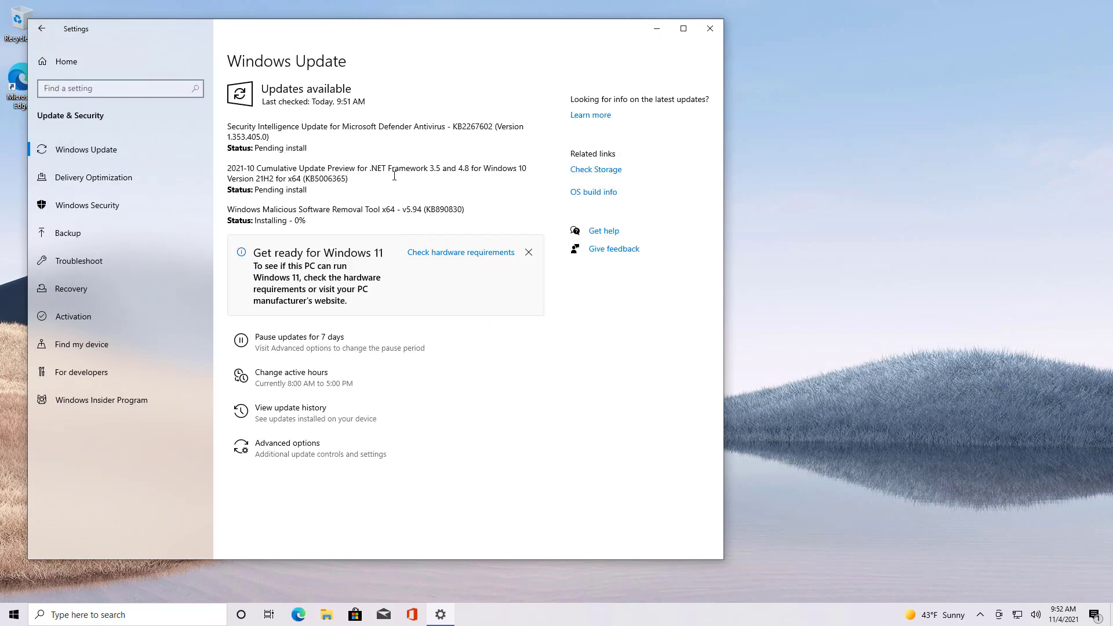
- Review the device categories in Device Manager, then minimise it and Settings to show the desktop
right_click(14, 615)
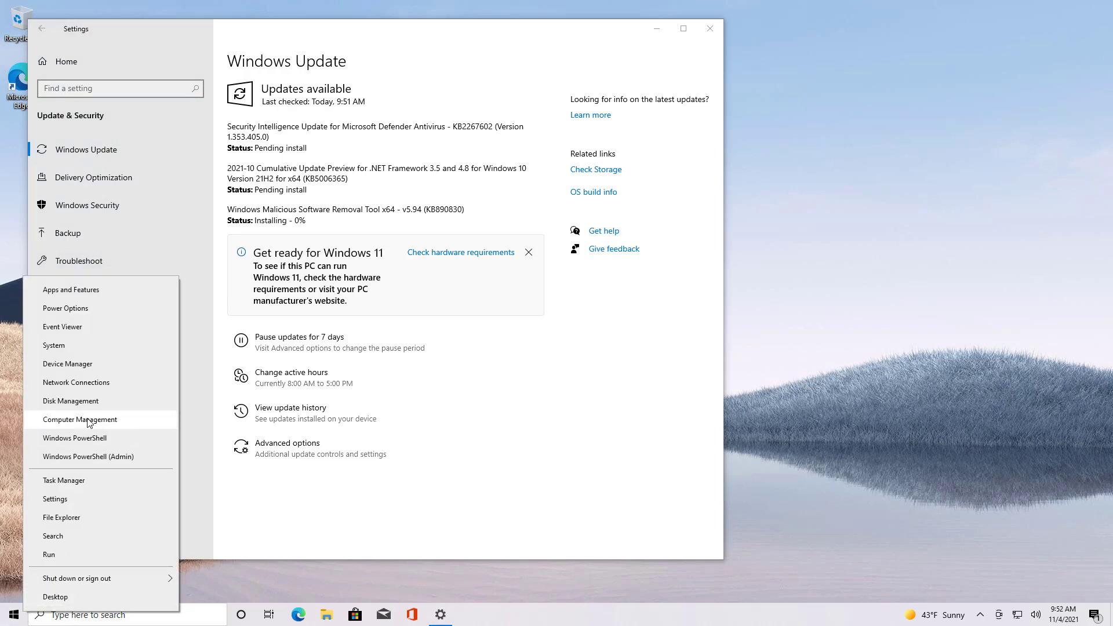
left_click(67, 364)
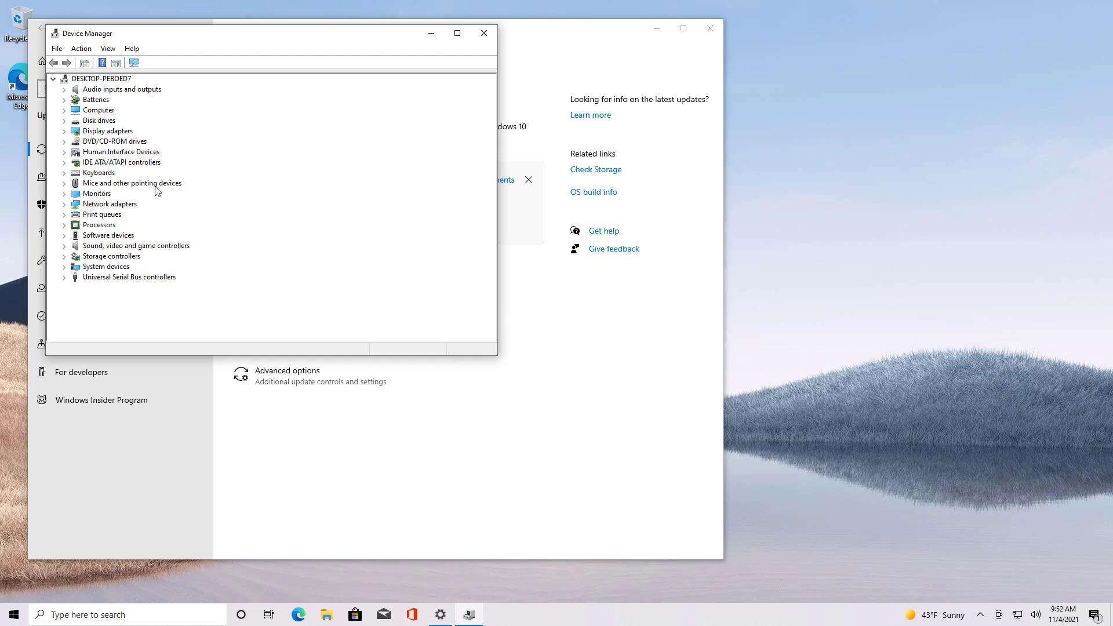
left_click(438, 38)
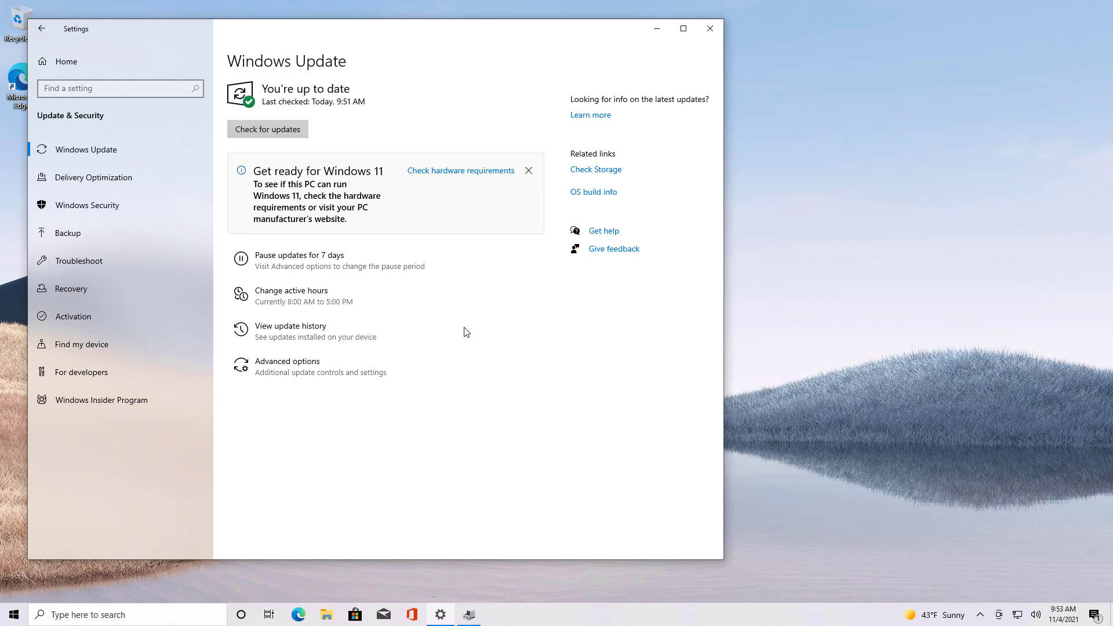
left_click(657, 29)
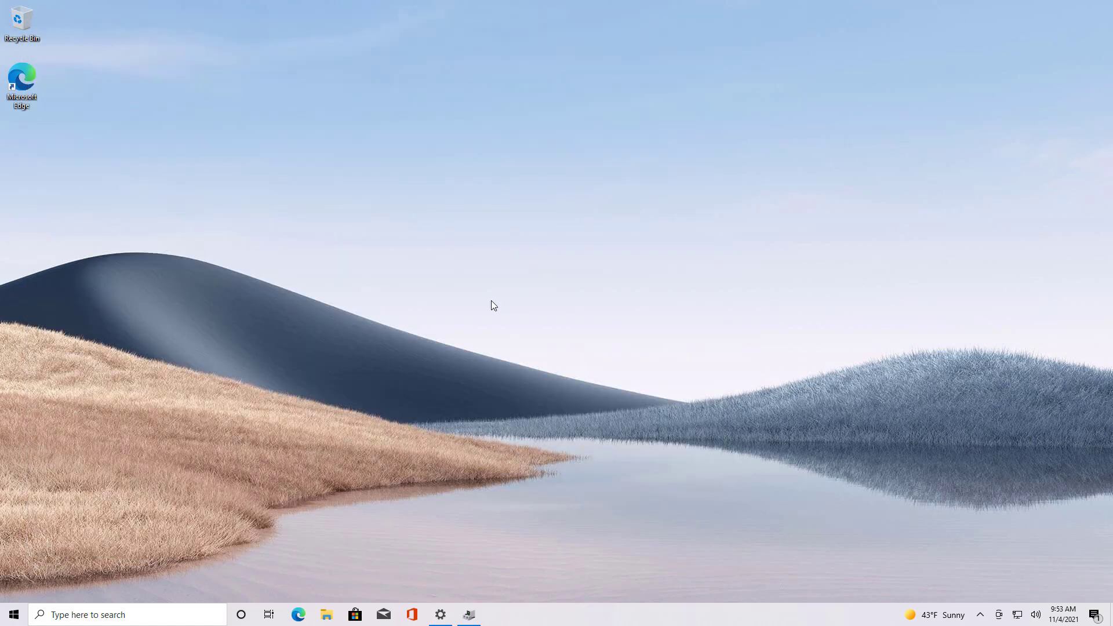